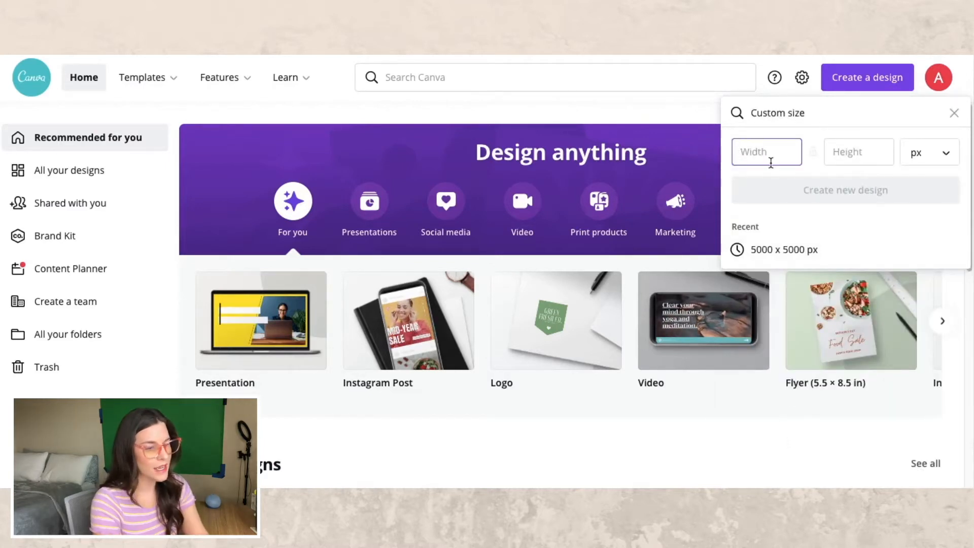
Step: Create a new custom-size design measuring 5000 x 5000 px
{"action": "type", "text": "5000"}
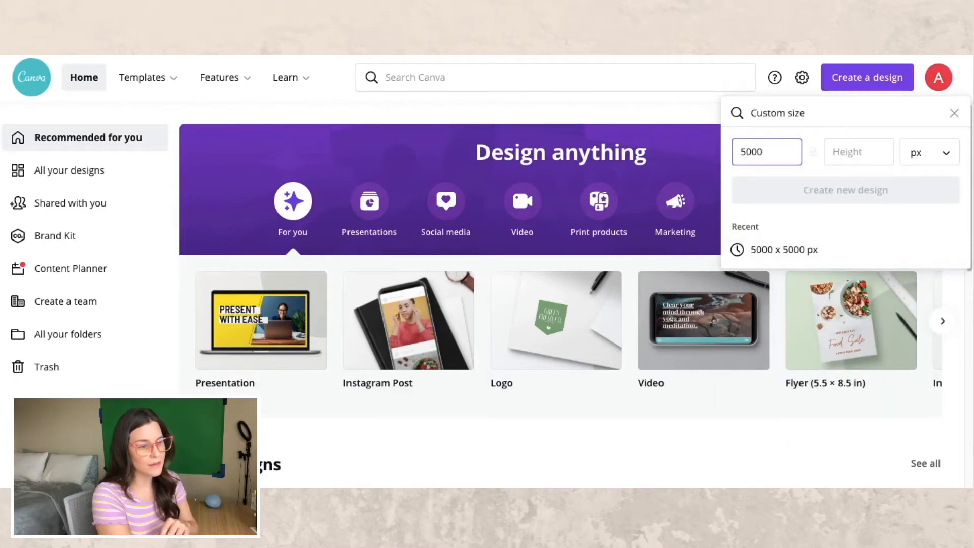
{"action": "left_click", "coordinate": [881, 154]}
{"action": "type", "text": "5000"}
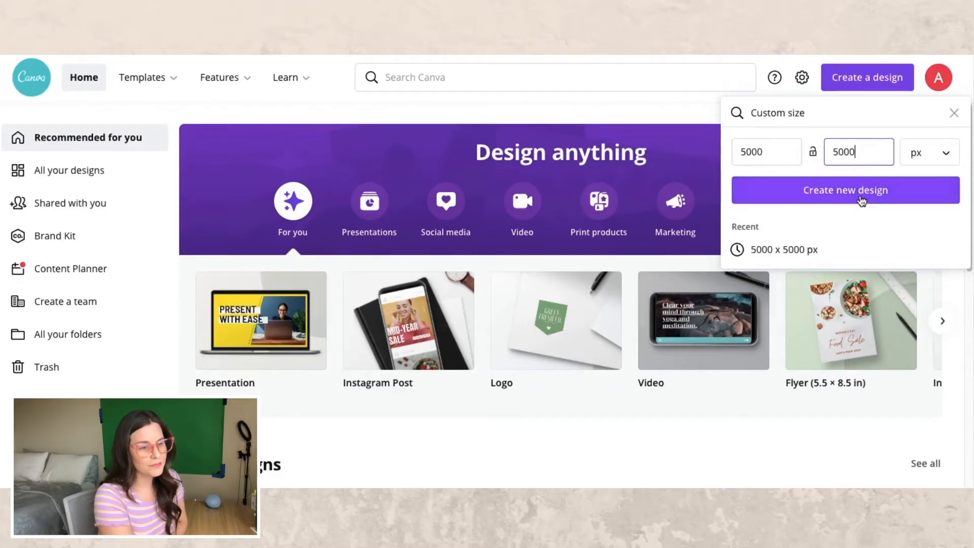
{"action": "left_click", "coordinate": [861, 204]}
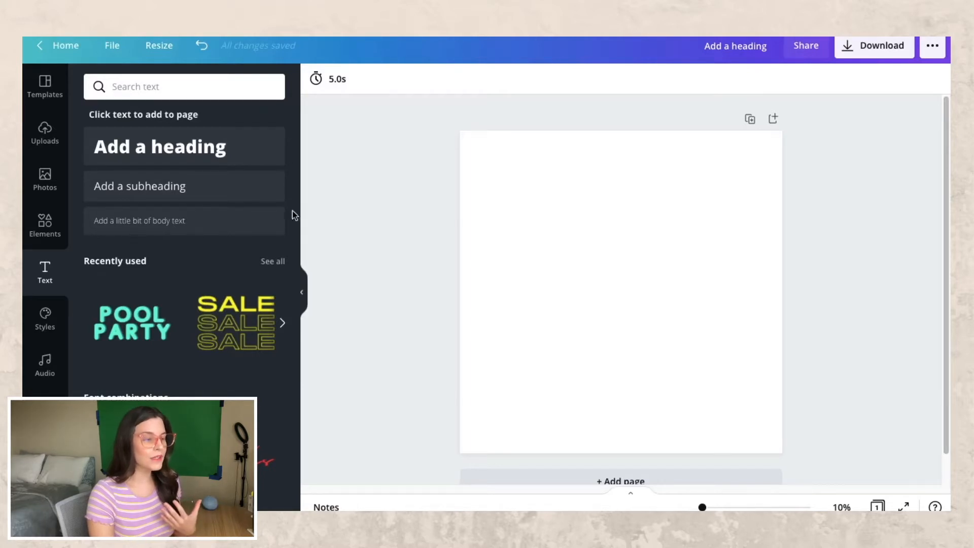
Step: Add two headings to the blank page, the upper one reading "Mindset is" and the lower one "everything"
{"action": "left_click", "coordinate": [234, 148]}
{"action": "left_click", "coordinate": [234, 148]}
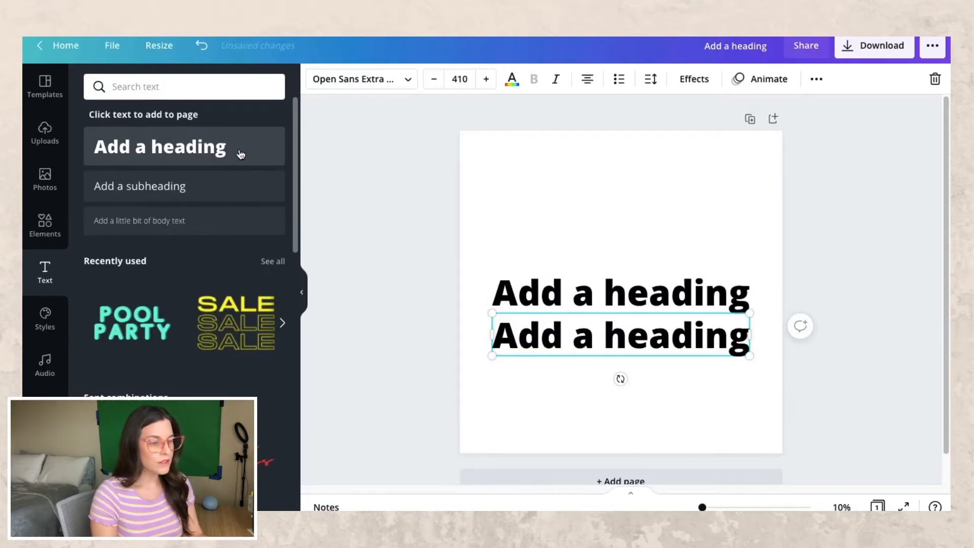
{"action": "left_click", "coordinate": [614, 294]}
{"action": "left_click", "coordinate": [613, 293]}
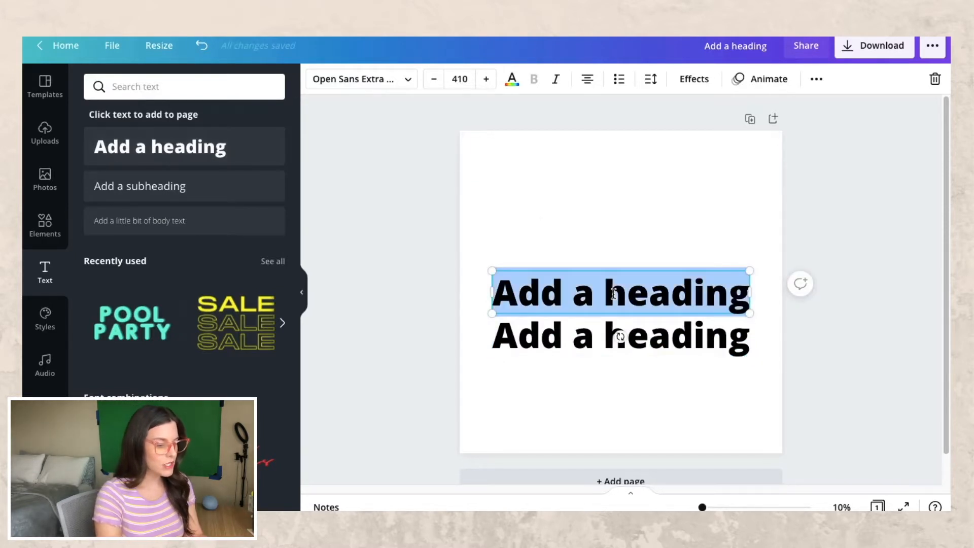
{"action": "type", "text": "Mindset"}
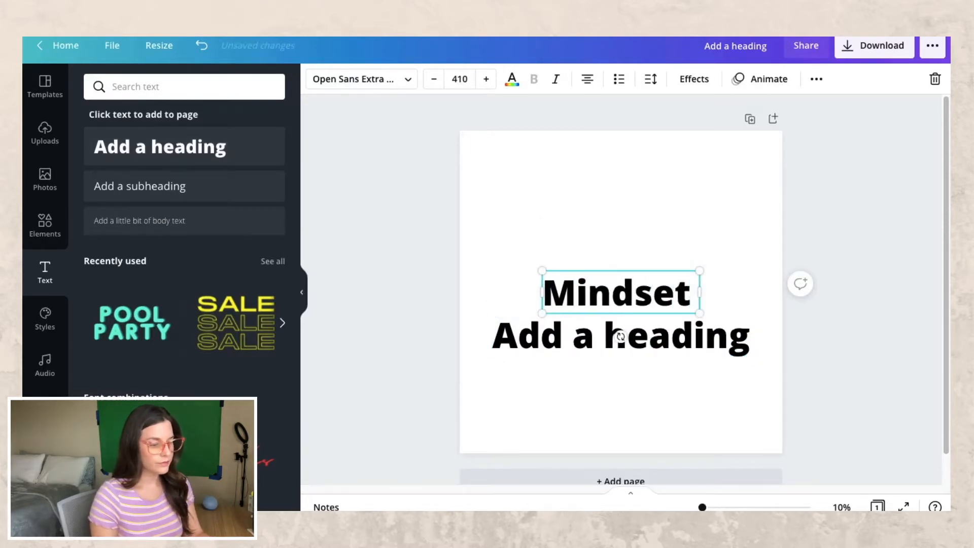
{"action": "type", "text": " is"}
{"action": "left_click", "coordinate": [620, 338]}
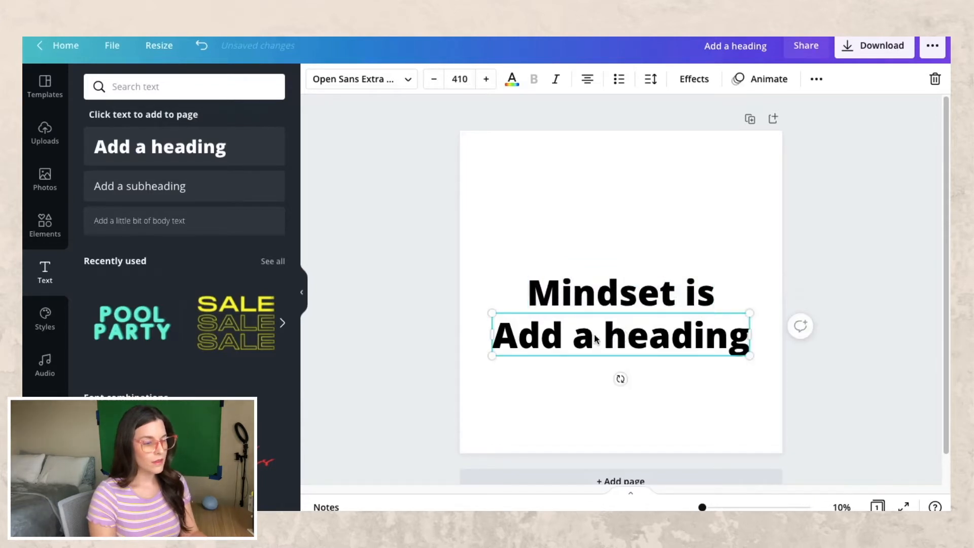
{"action": "left_click", "coordinate": [593, 336]}
{"action": "type", "text": "everything"}
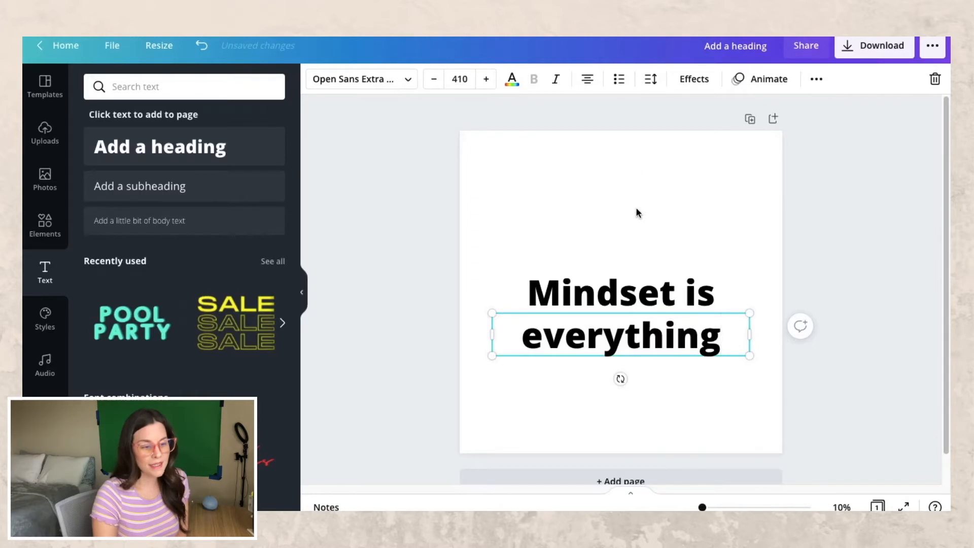
{"action": "left_click", "coordinate": [585, 205]}
Step: Change the font of the "Mindset is" heading to Calgary
{"action": "left_click", "coordinate": [591, 300]}
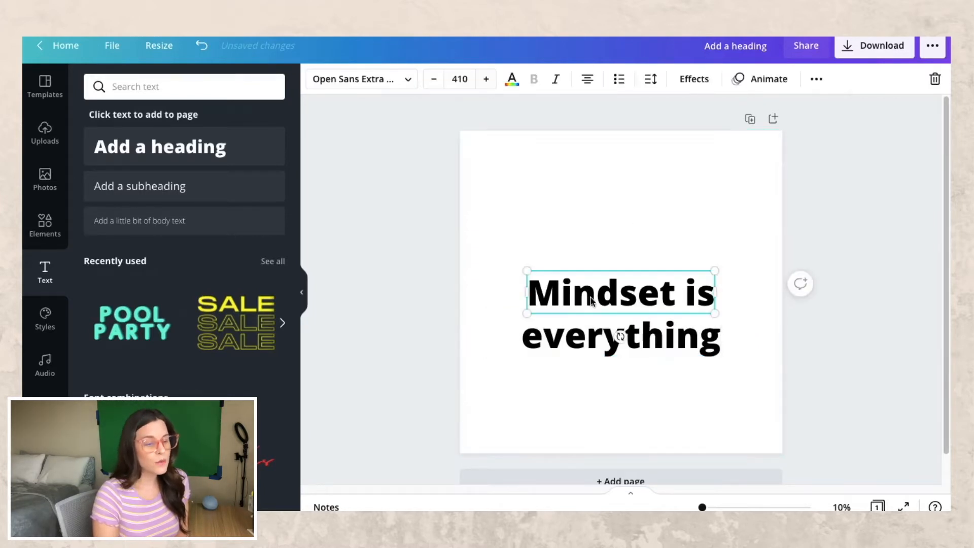
{"action": "left_click", "coordinate": [408, 81]}
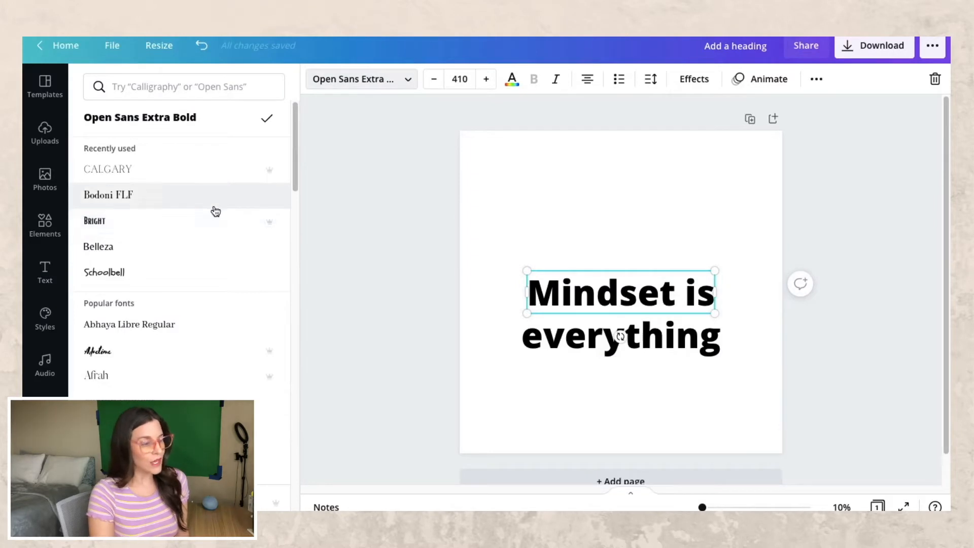
{"action": "left_click", "coordinate": [201, 173]}
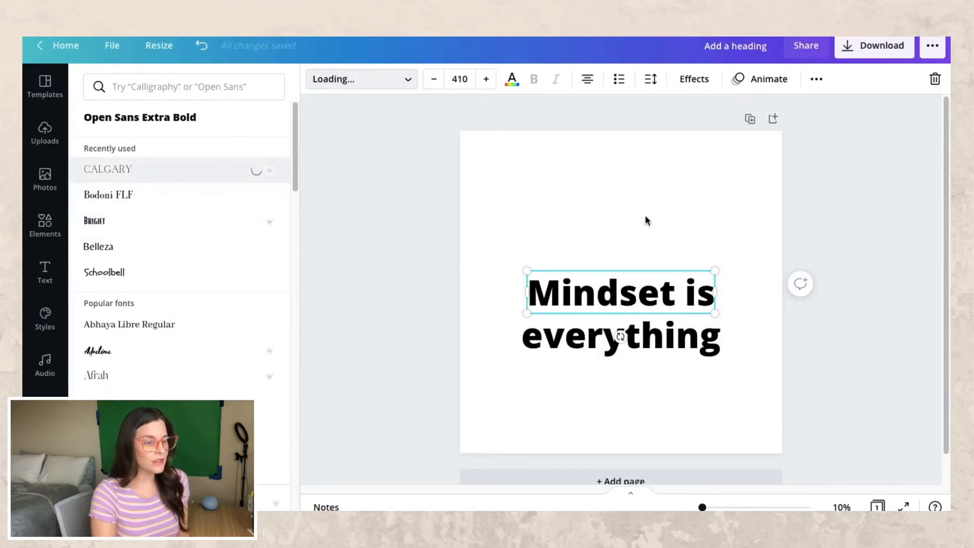
Step: Set the "everything" heading in the Halimum script font and enlarge its text box slightly
{"action": "left_click", "coordinate": [621, 335]}
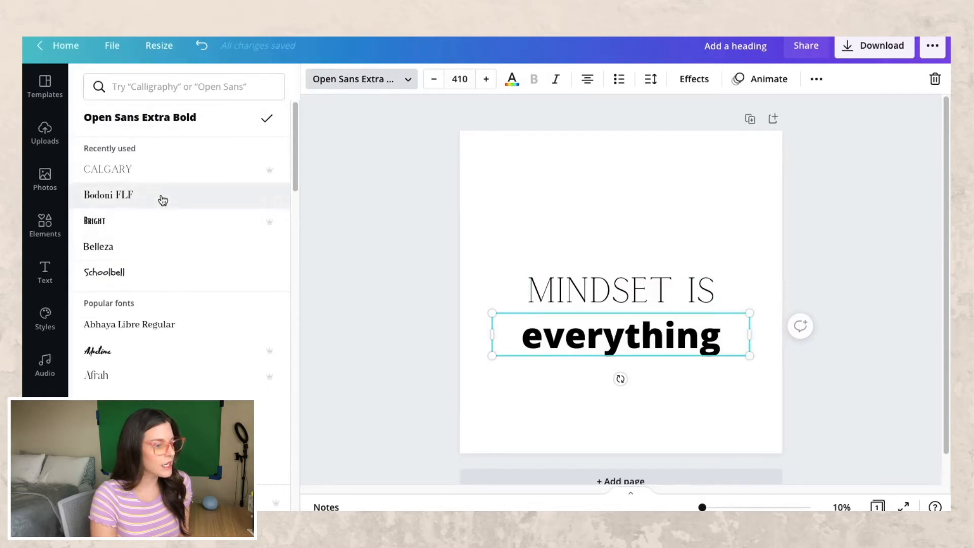
{"action": "type", "text": "hali"}
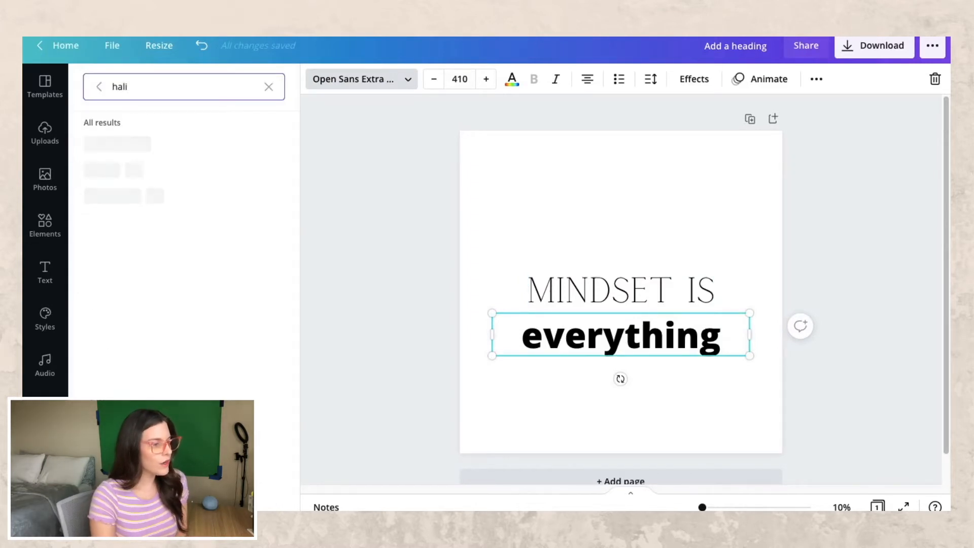
{"action": "left_click", "coordinate": [143, 140]}
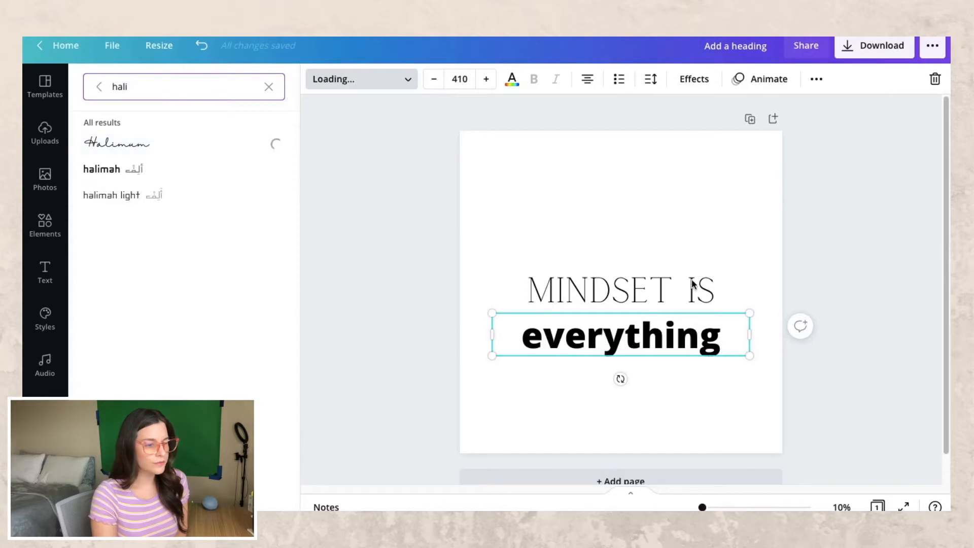
{"action": "left_click_drag", "start_coordinate": [491, 357], "coordinate": [475, 361]}
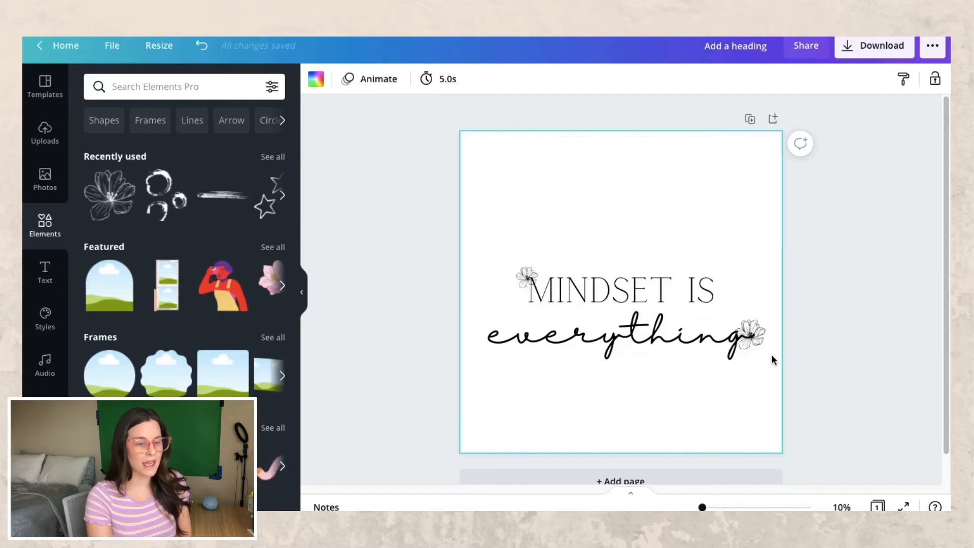
Step: Download the finished design as a PNG at size 1 with a transparent background and dismiss the saved-design message
{"action": "left_click", "coordinate": [860, 50]}
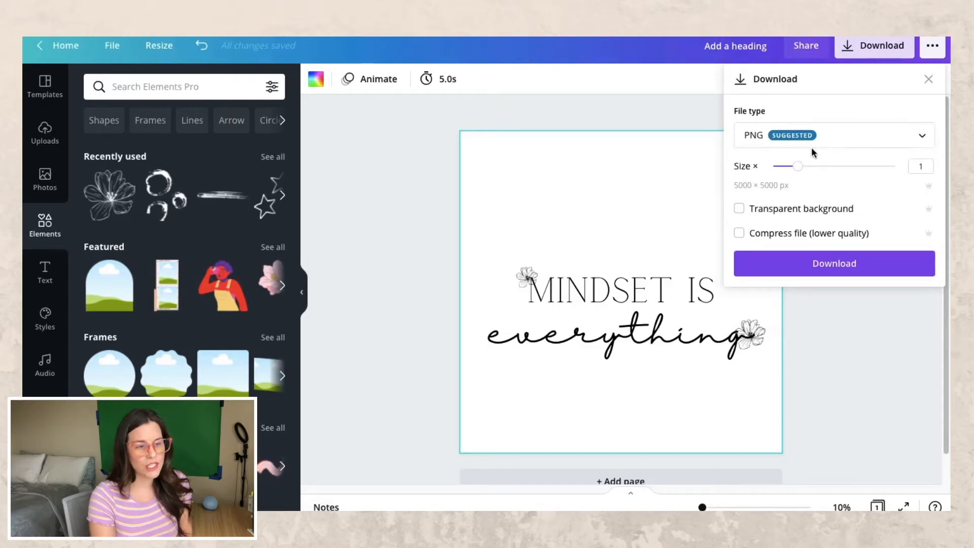
{"action": "mouse_move", "coordinate": [798, 166]}
{"action": "left_mouse_down"}
{"action": "mouse_move", "coordinate": [817, 173]}
{"action": "mouse_move", "coordinate": [809, 175]}
{"action": "left_mouse_up"}
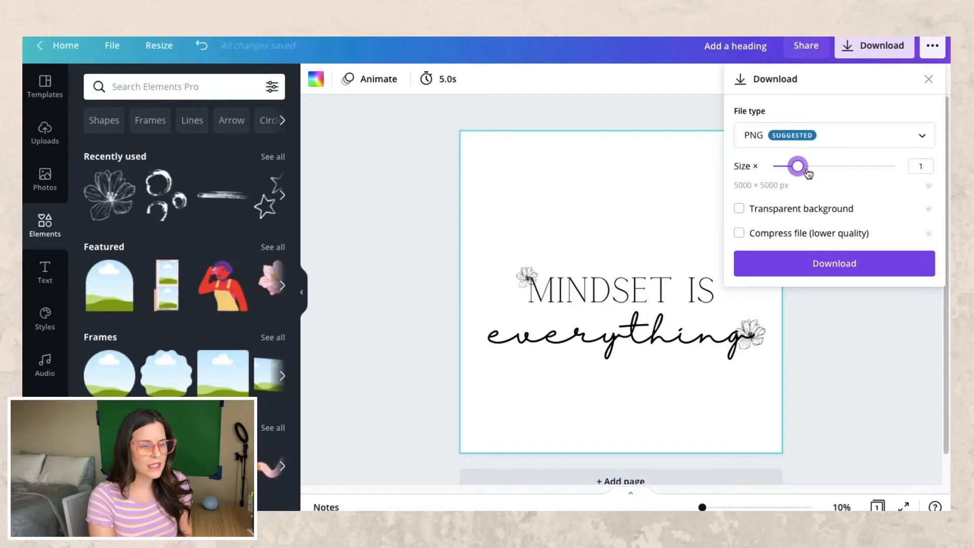
{"action": "left_click", "coordinate": [740, 209]}
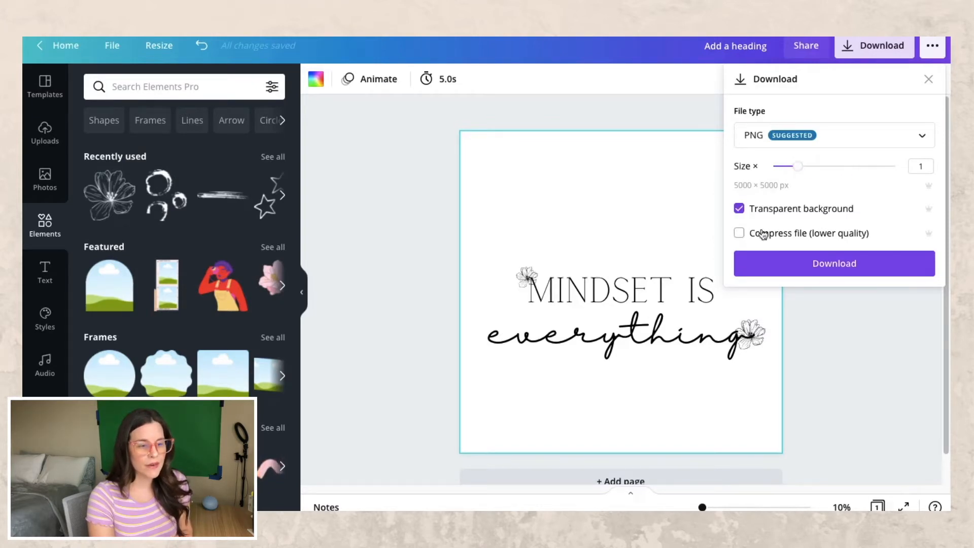
{"action": "left_click", "coordinate": [832, 264]}
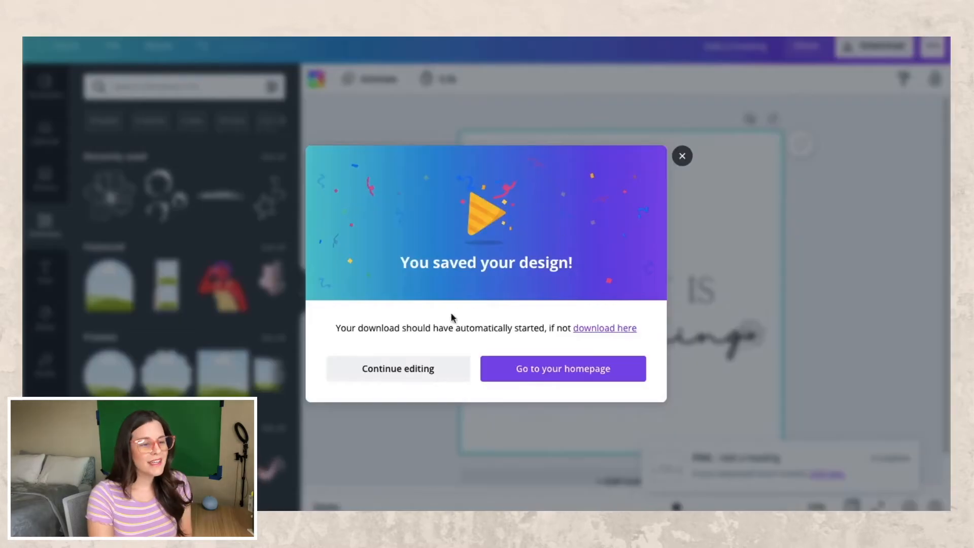
{"action": "left_click", "coordinate": [681, 161]}
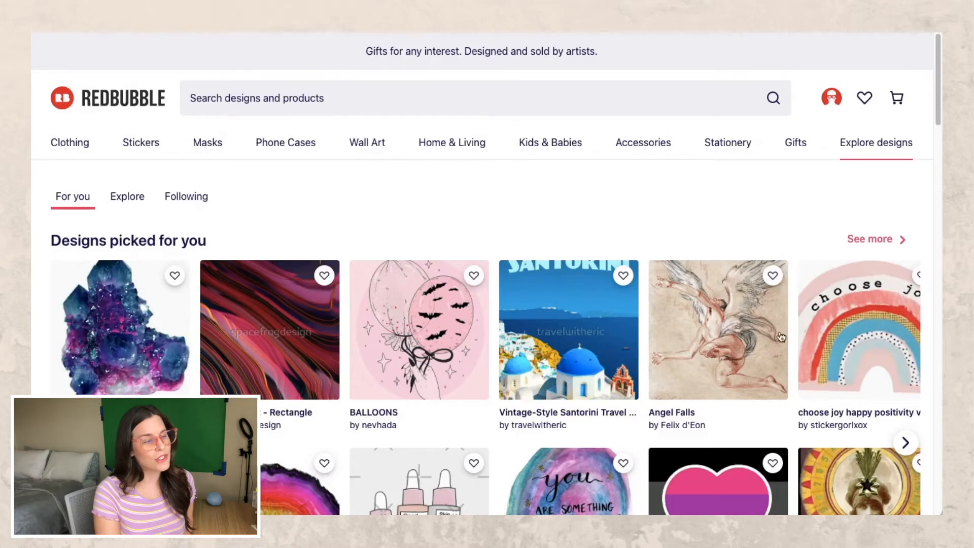
Step: Switch to Redbubble, go to the seller dashboard through Sell Your Art and start adding designs
{"action": "left_click", "coordinate": [831, 98]}
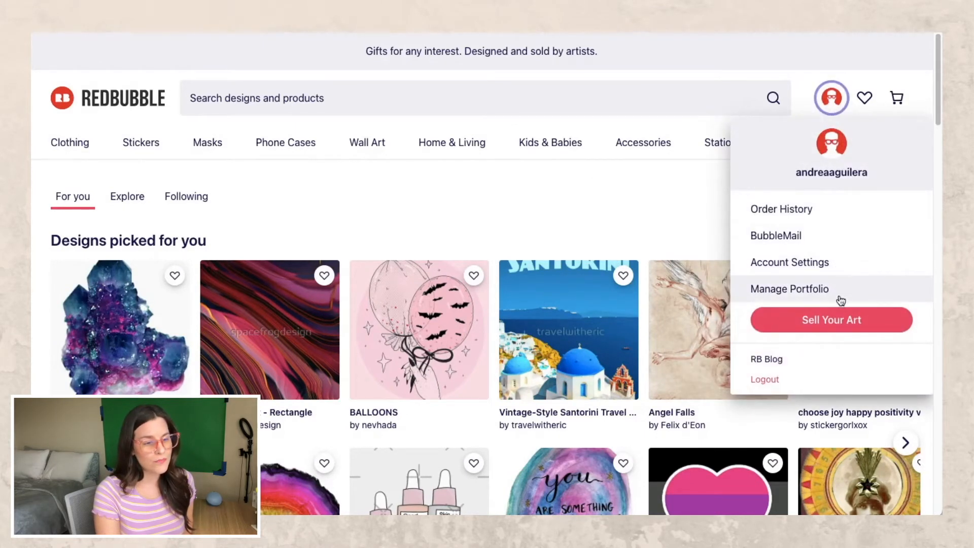
{"action": "left_click", "coordinate": [840, 324]}
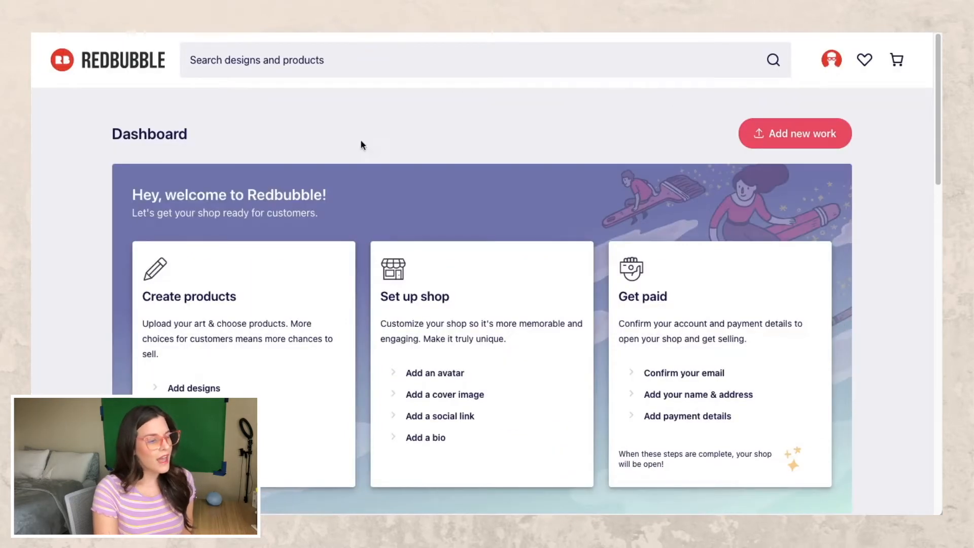
{"action": "left_click", "coordinate": [206, 389]}
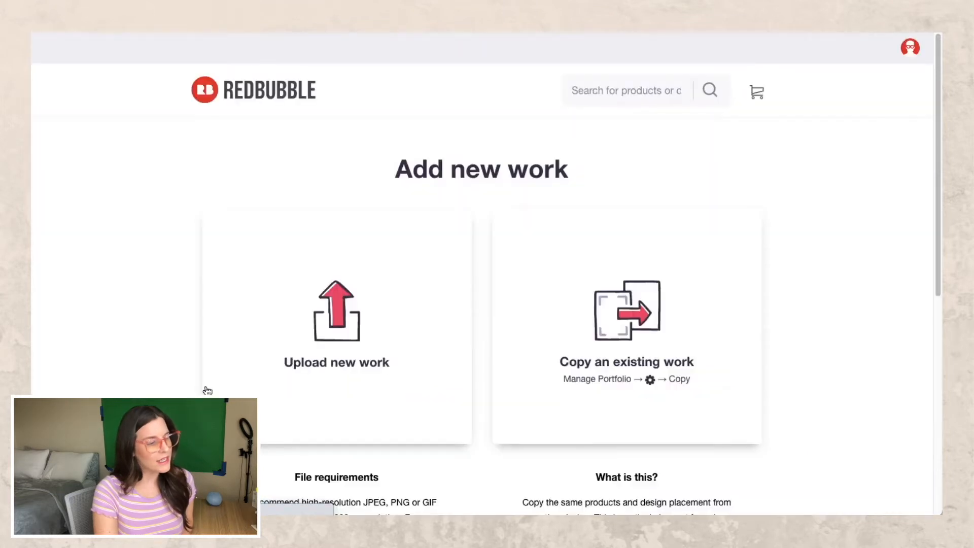
Step: Upload "Add a heading (2).png" from the Downloads folder as a new work
{"action": "left_click", "coordinate": [339, 338]}
{"action": "left_click", "coordinate": [414, 188]}
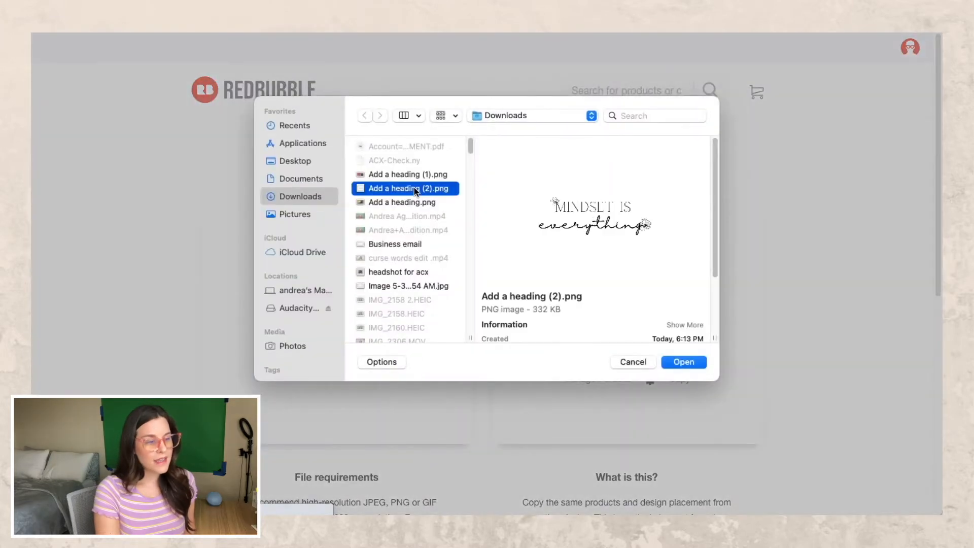
{"action": "left_click", "coordinate": [680, 361]}
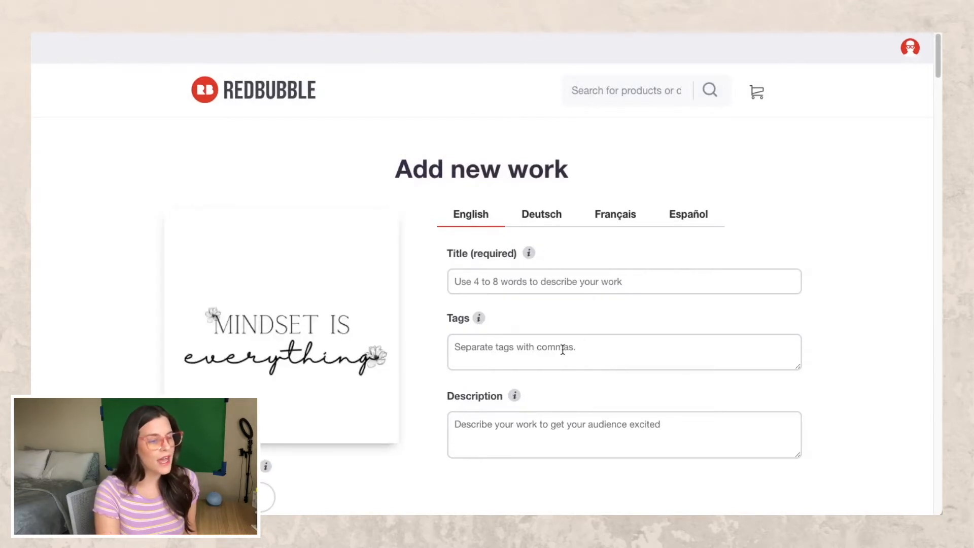
Step: Review the new work's details form and the product previews, from clothing to masks, checking design placement and which products are enabled
{"action": "scroll", "coordinate": [567, 421], "scroll_direction": "down", "scroll_amount": 1}
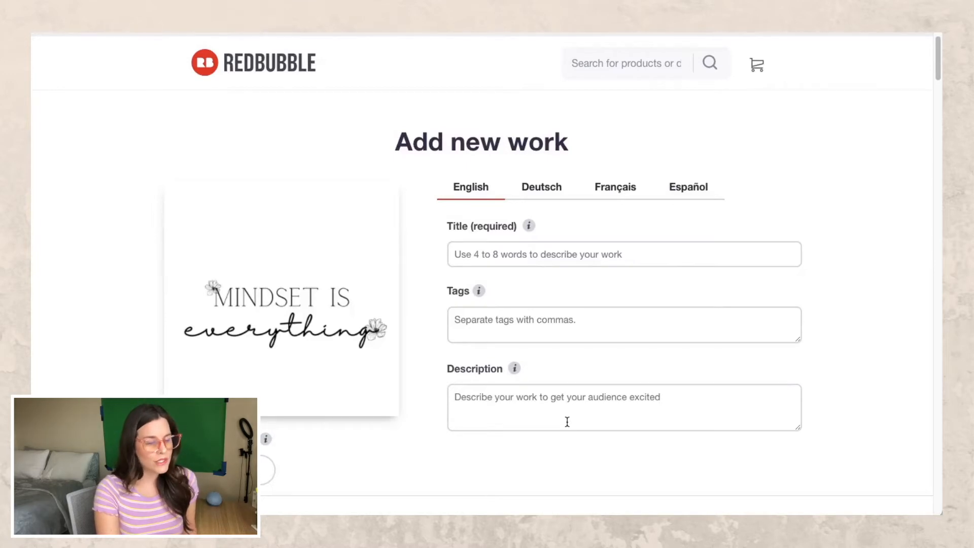
{"action": "scroll", "coordinate": [874, 428], "scroll_direction": "down", "scroll_amount": 10}
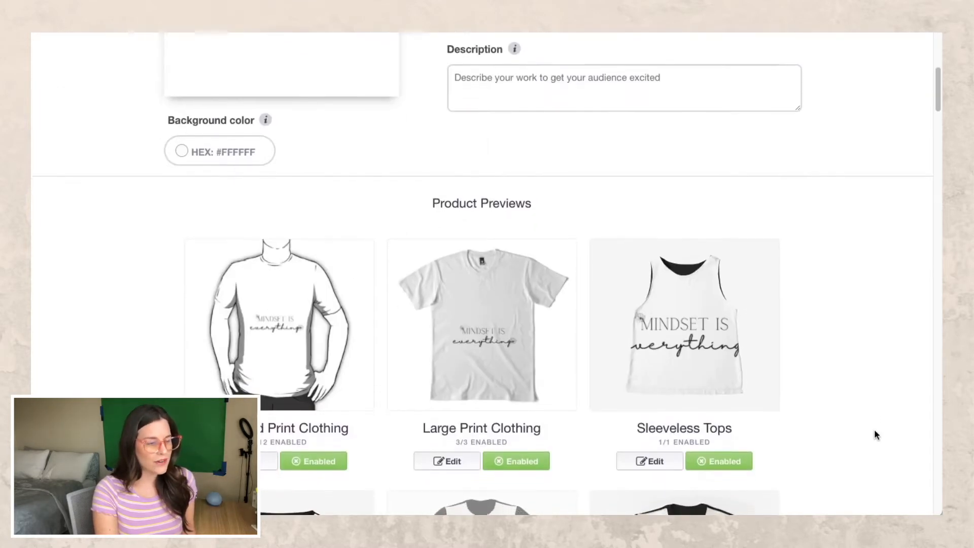
{"action": "scroll", "coordinate": [875, 428], "scroll_direction": "down", "scroll_amount": 4}
{"action": "scroll", "coordinate": [875, 435], "scroll_direction": "down", "scroll_amount": 1}
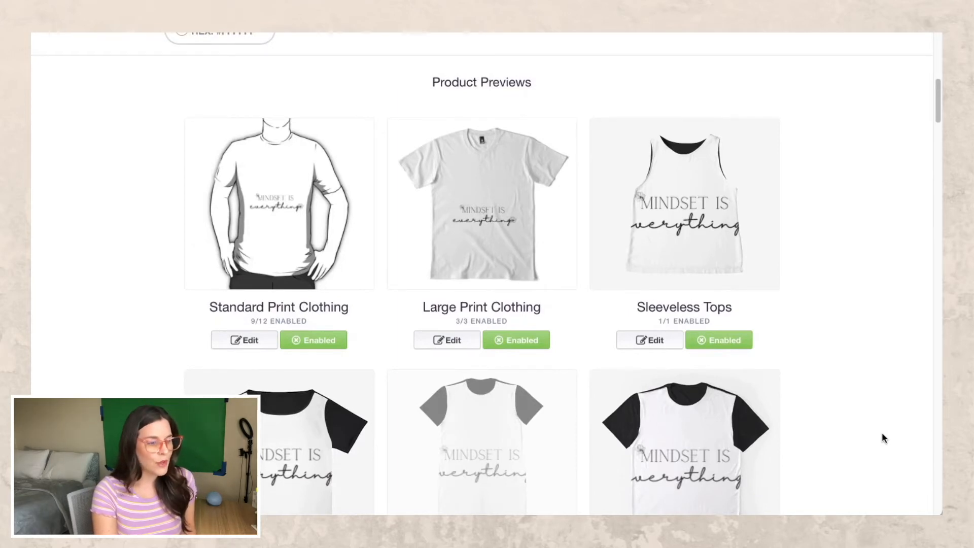
{"action": "scroll", "coordinate": [862, 379], "scroll_direction": "down", "scroll_amount": 10}
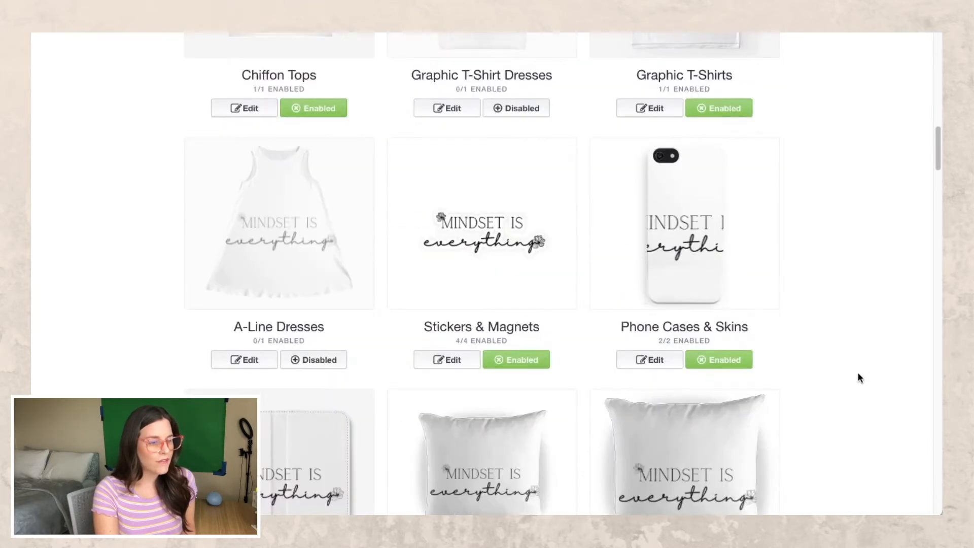
{"action": "scroll", "coordinate": [860, 378], "scroll_direction": "down", "scroll_amount": 6}
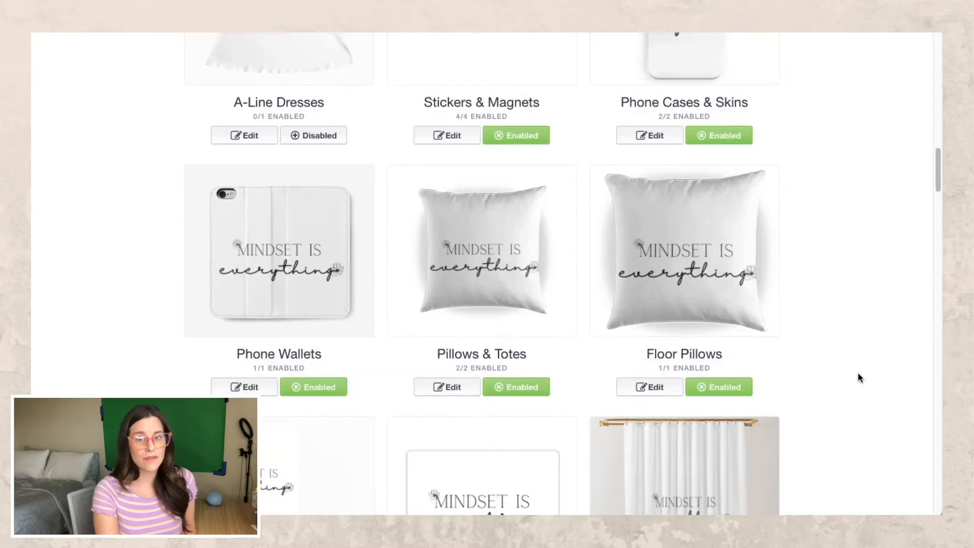
{"action": "scroll", "coordinate": [861, 378], "scroll_direction": "down", "scroll_amount": 3}
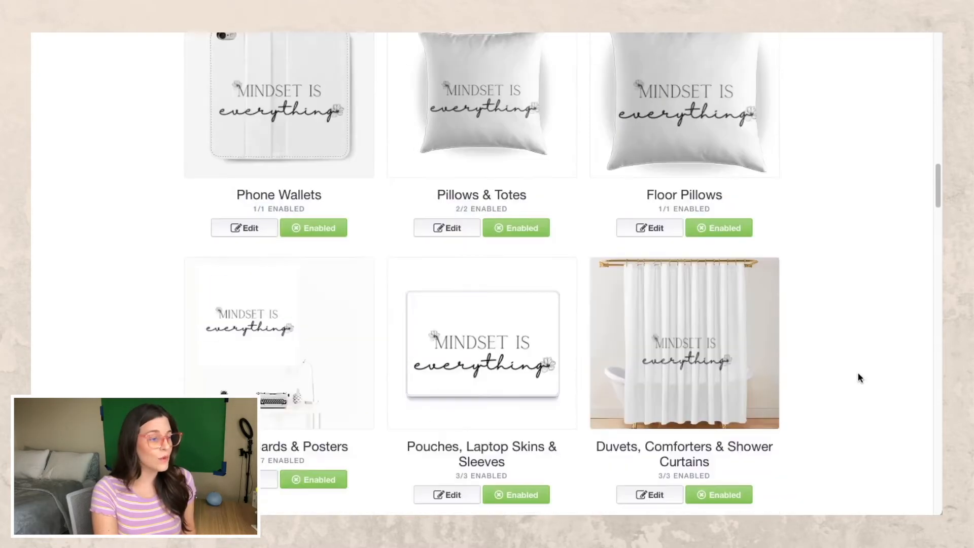
{"action": "scroll", "coordinate": [859, 376], "scroll_direction": "down", "scroll_amount": 8}
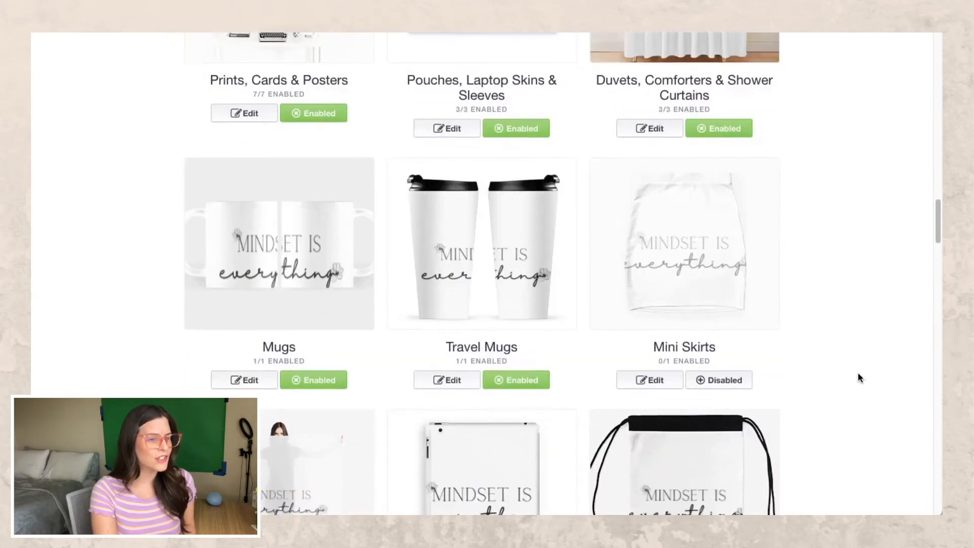
{"action": "scroll", "coordinate": [859, 377], "scroll_direction": "down", "scroll_amount": 7}
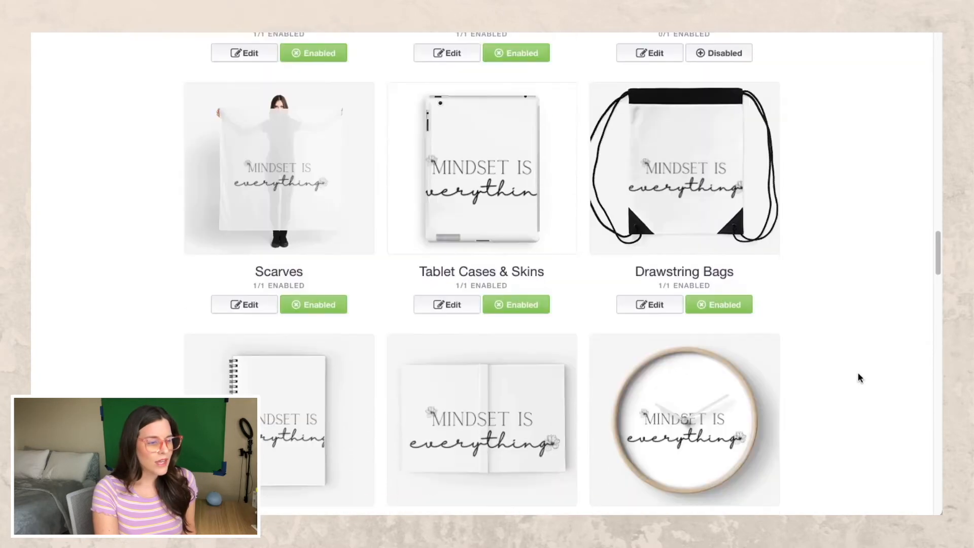
{"action": "scroll", "coordinate": [859, 377], "scroll_direction": "down", "scroll_amount": 10}
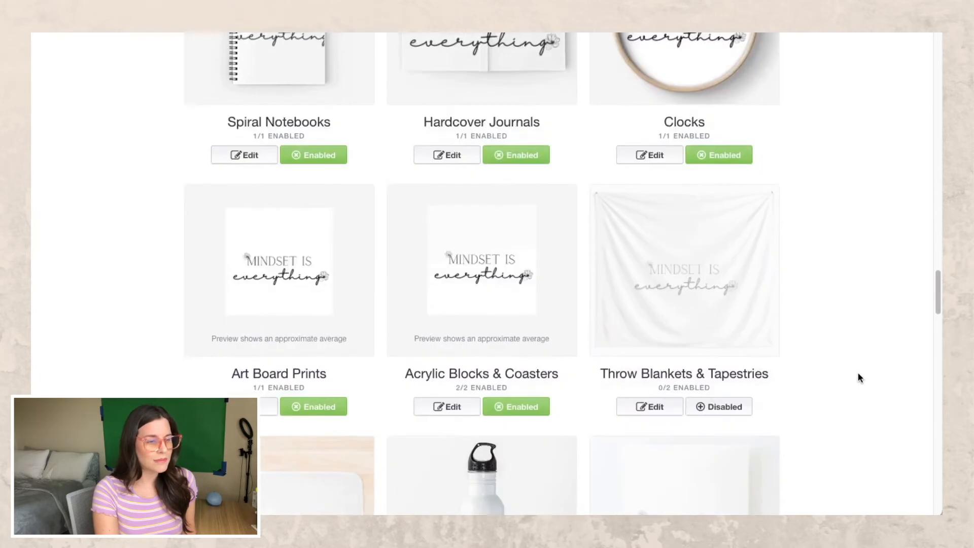
{"action": "scroll", "coordinate": [859, 377], "scroll_direction": "down", "scroll_amount": 11}
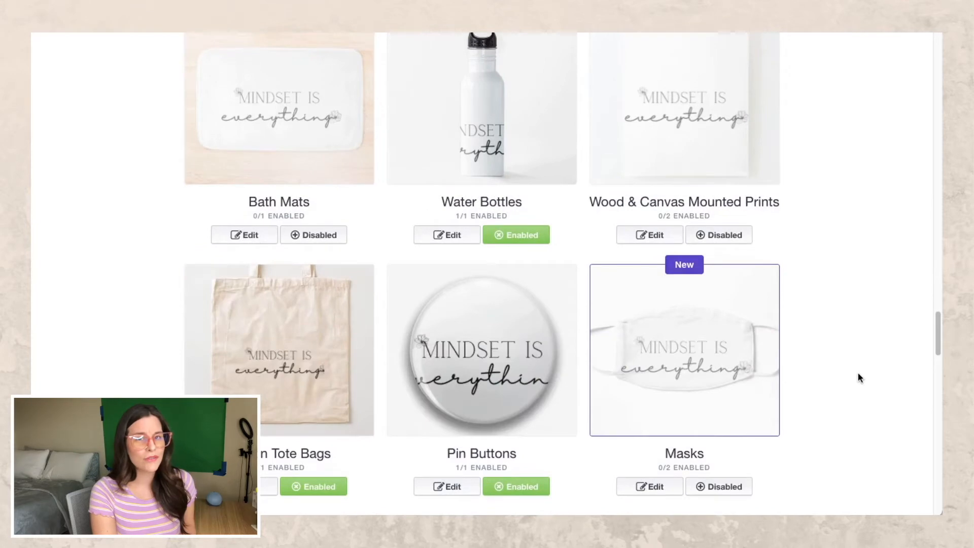
Step: Check the remaining product previews down to the advanced products, then disable Large Print Clothing
{"action": "scroll", "coordinate": [858, 377], "scroll_direction": "down", "scroll_amount": 10}
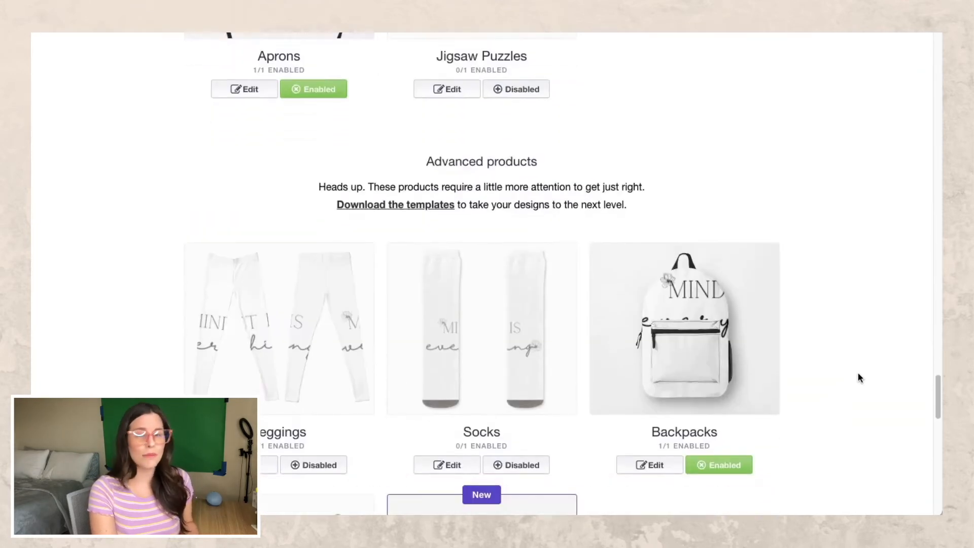
{"action": "scroll", "coordinate": [859, 377], "scroll_direction": "up", "scroll_amount": 9}
{"action": "scroll", "coordinate": [859, 377], "scroll_direction": "up", "scroll_amount": 18}
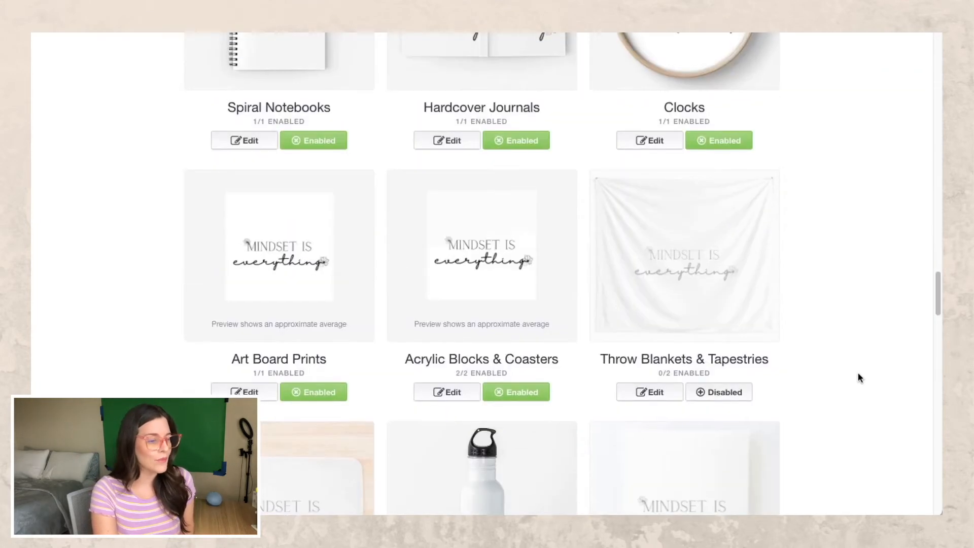
{"action": "scroll", "coordinate": [858, 378], "scroll_direction": "up", "scroll_amount": 20}
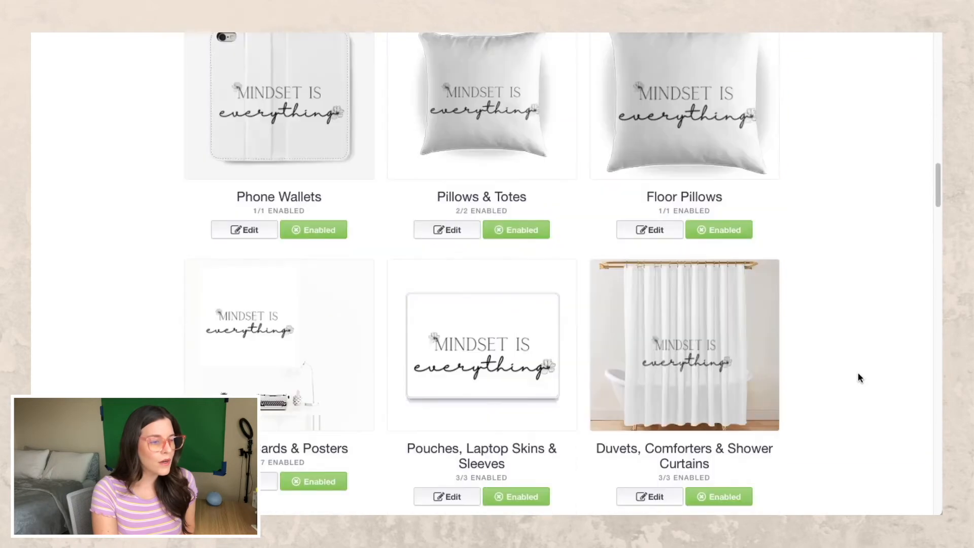
{"action": "scroll", "coordinate": [858, 377], "scroll_direction": "up", "scroll_amount": 13}
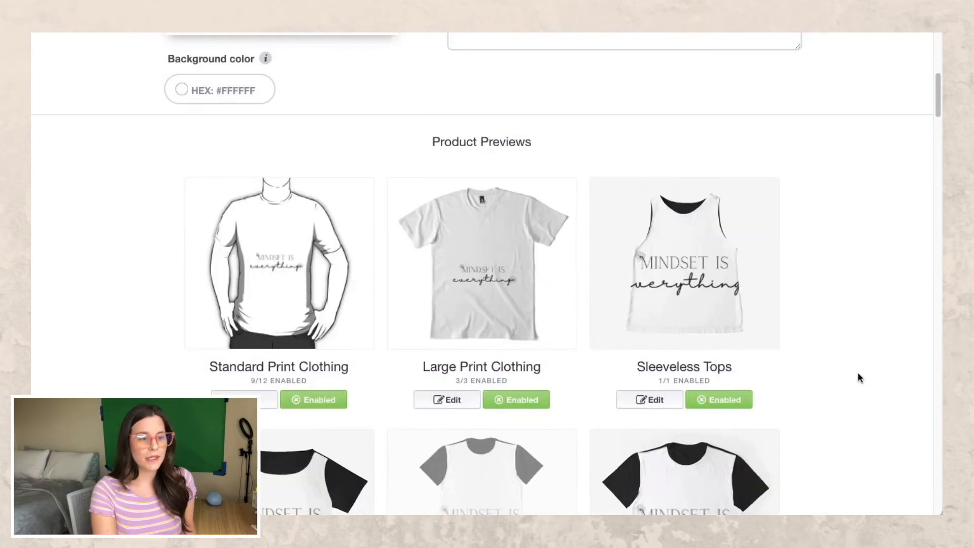
{"action": "scroll", "coordinate": [859, 377], "scroll_direction": "down", "scroll_amount": 2}
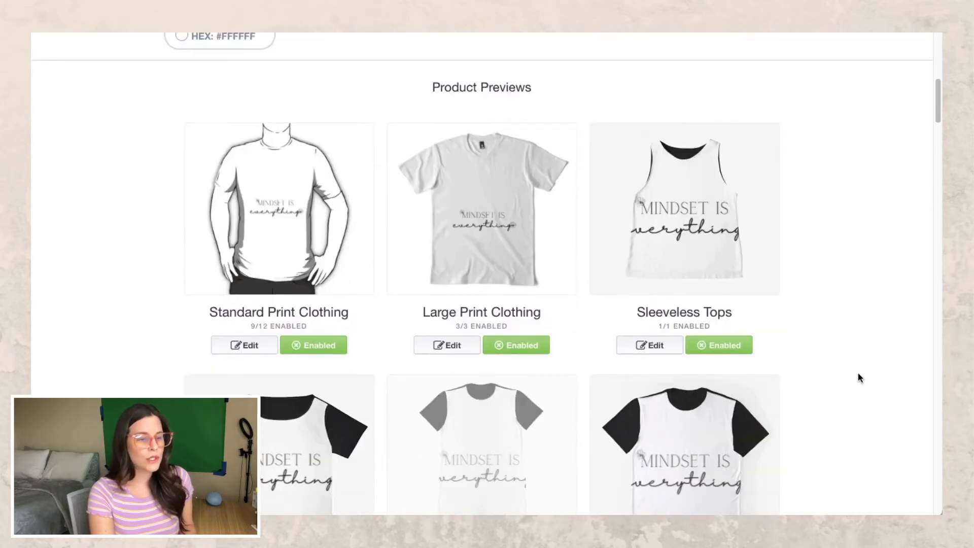
{"action": "left_click", "coordinate": [527, 346]}
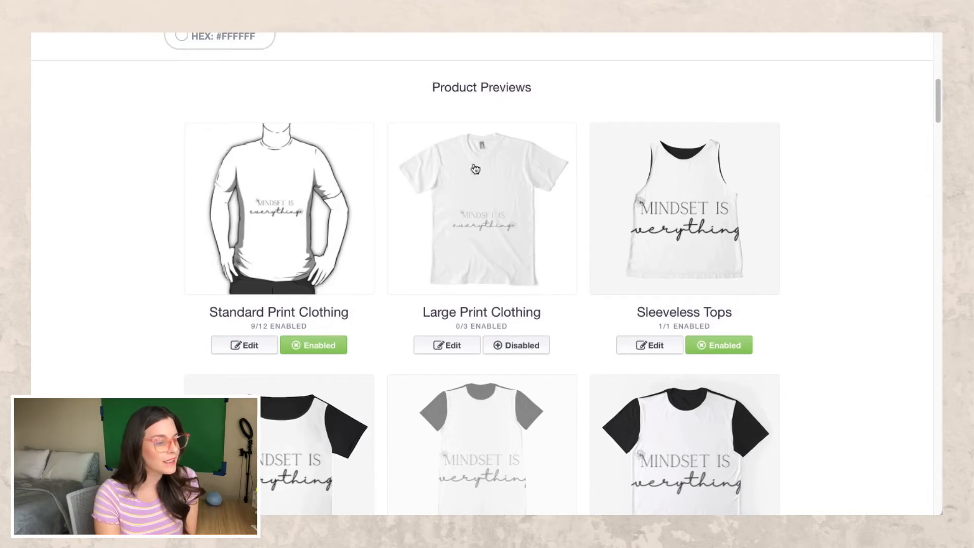
Step: Open Standard Print Clothing for editing, set the design's size to 49% and centre it vertically and horizontally
{"action": "left_click", "coordinate": [259, 346]}
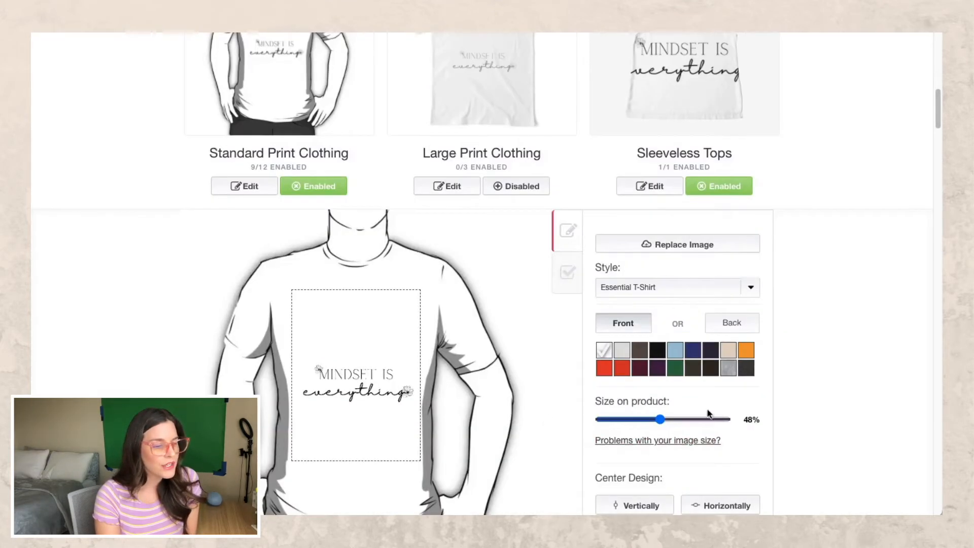
{"action": "mouse_move", "coordinate": [660, 419]}
{"action": "left_mouse_down"}
{"action": "mouse_move", "coordinate": [679, 420]}
{"action": "mouse_move", "coordinate": [649, 420]}
{"action": "mouse_move", "coordinate": [680, 420]}
{"action": "mouse_move", "coordinate": [661, 420]}
{"action": "left_mouse_up"}
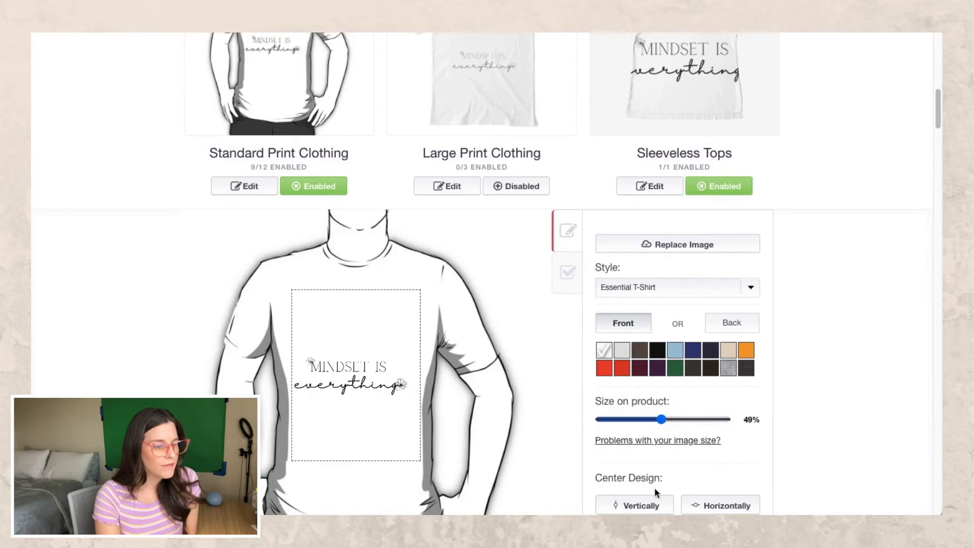
{"action": "left_click", "coordinate": [652, 504]}
{"action": "scroll", "coordinate": [647, 477], "scroll_direction": "down", "scroll_amount": 1}
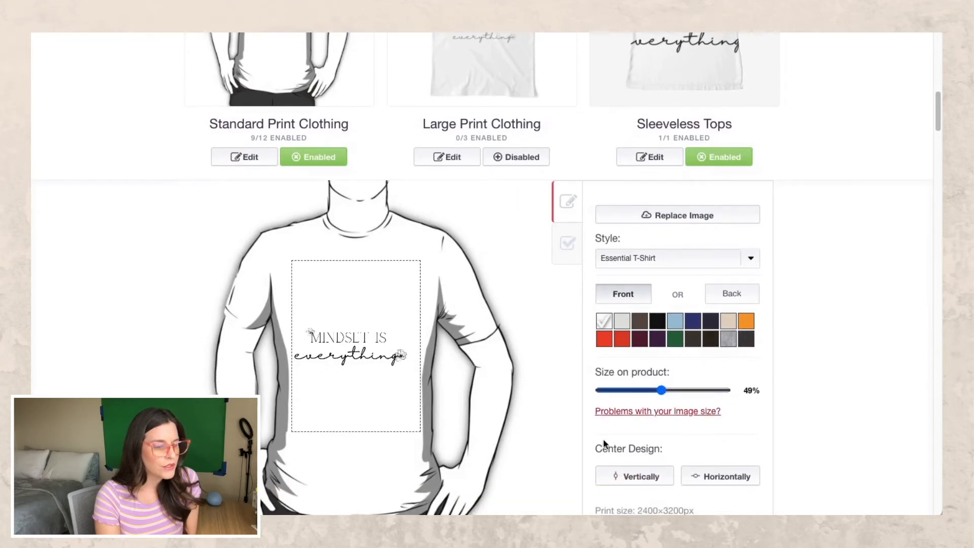
{"action": "left_click", "coordinate": [644, 478]}
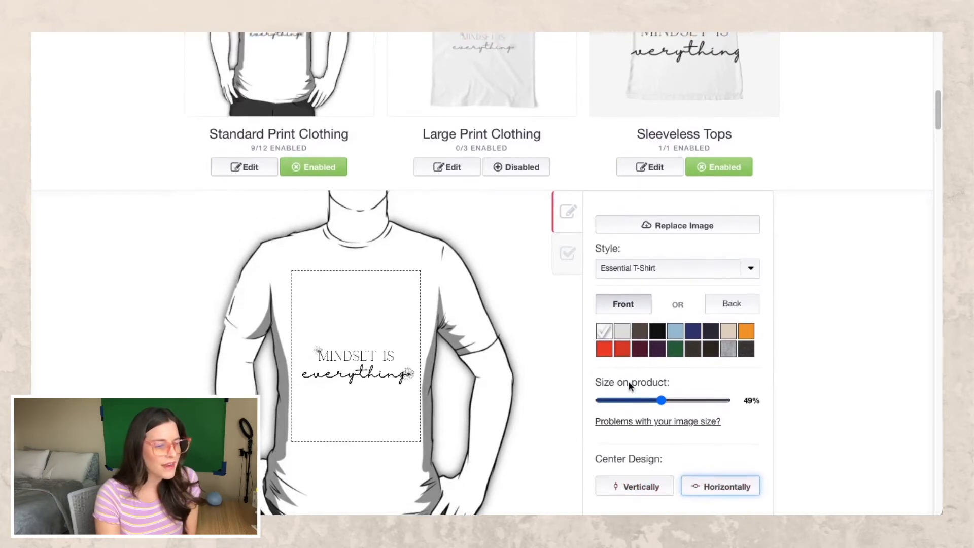
Step: Preview the Essential T-Shirt in red and switch its colour back to white
{"action": "scroll", "coordinate": [628, 387], "scroll_direction": "up", "scroll_amount": 2}
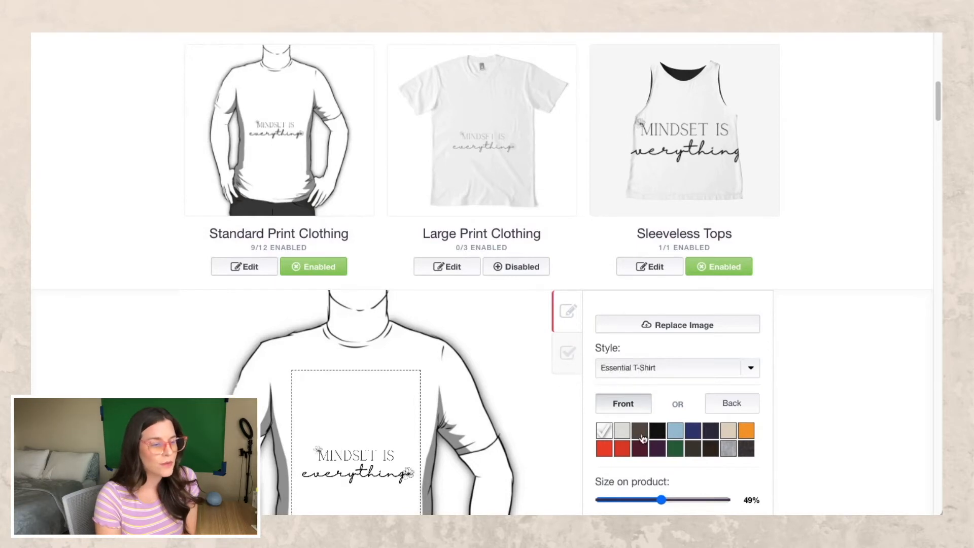
{"action": "left_click", "coordinate": [604, 449]}
{"action": "scroll", "coordinate": [520, 438], "scroll_direction": "down", "scroll_amount": 2}
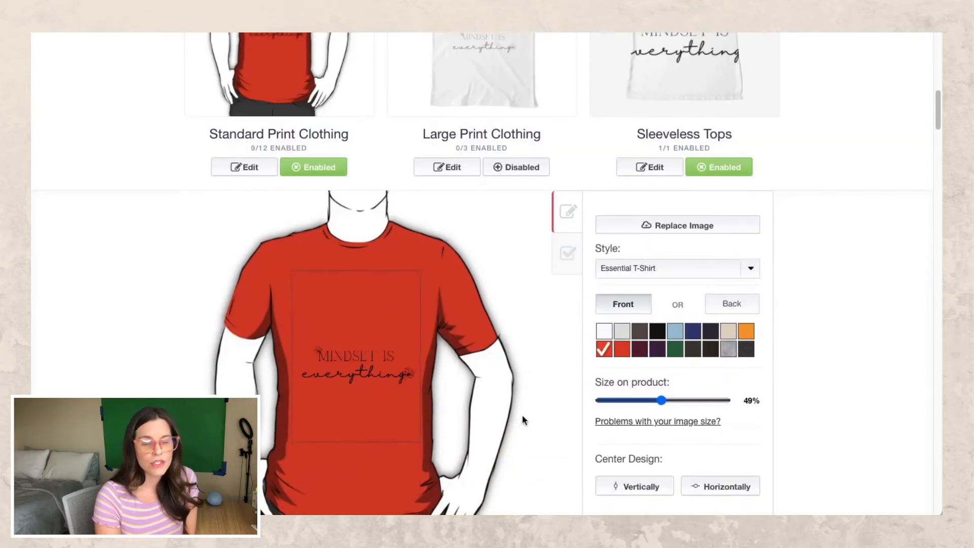
{"action": "left_click", "coordinate": [598, 334]}
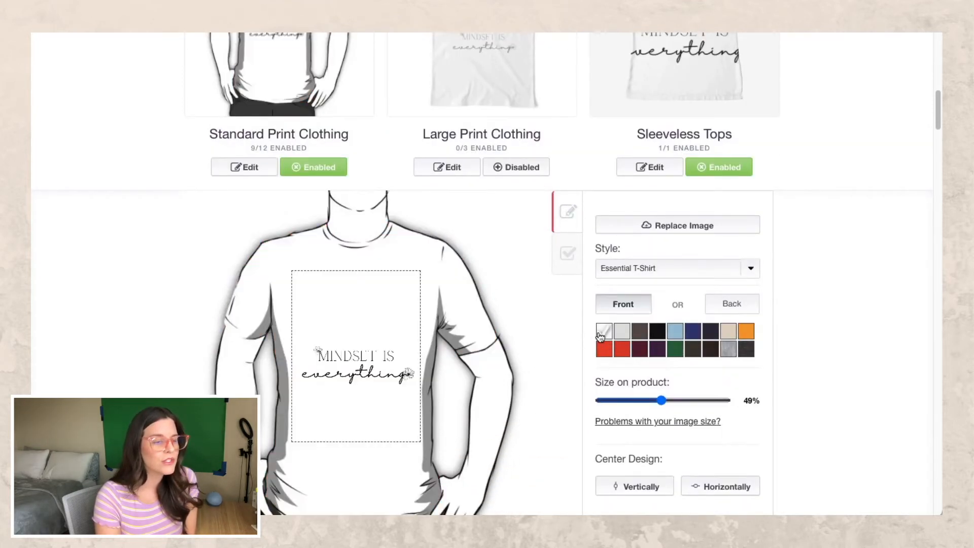
Step: Examine the availability and markup list for the Standard Print Clothing styles
{"action": "scroll", "coordinate": [600, 336], "scroll_direction": "up", "scroll_amount": 1}
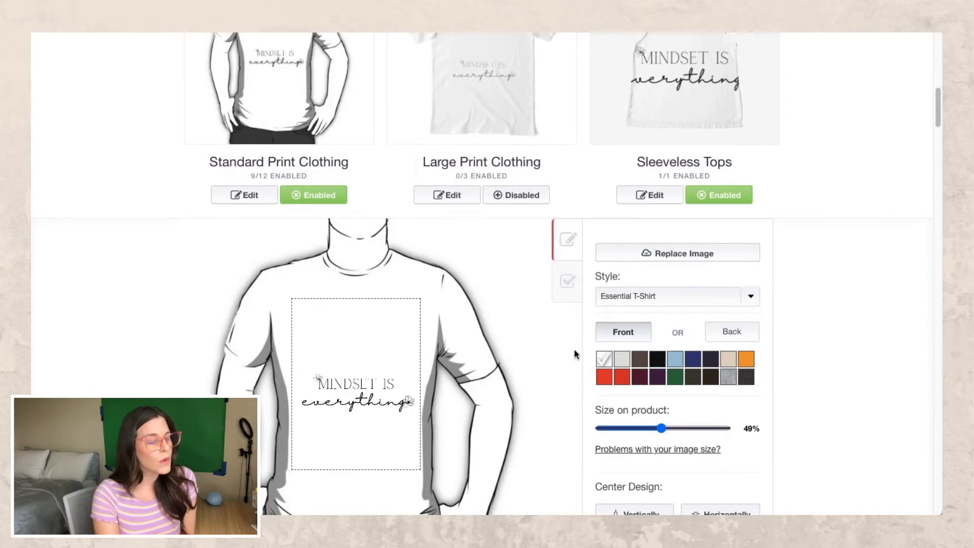
{"action": "scroll", "coordinate": [568, 417], "scroll_direction": "up", "scroll_amount": 4}
{"action": "scroll", "coordinate": [568, 426], "scroll_direction": "down", "scroll_amount": 1}
{"action": "scroll", "coordinate": [569, 430], "scroll_direction": "down", "scroll_amount": 3}
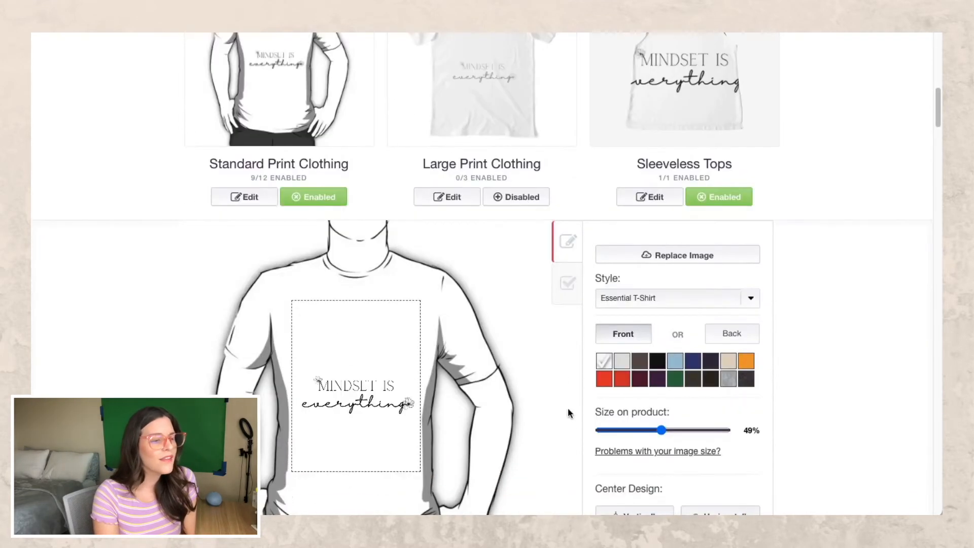
{"action": "left_click", "coordinate": [573, 296]}
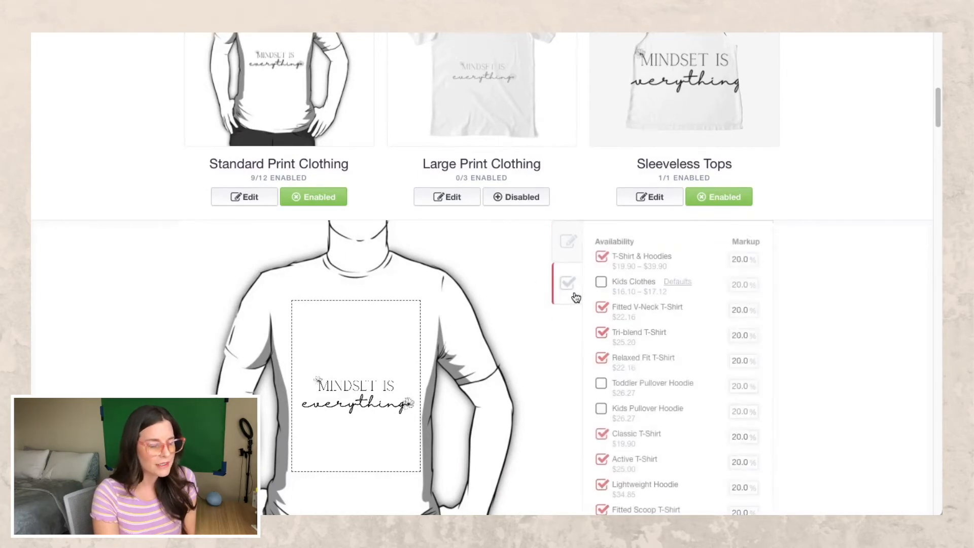
{"action": "scroll", "coordinate": [661, 287], "scroll_direction": "down", "scroll_amount": 3}
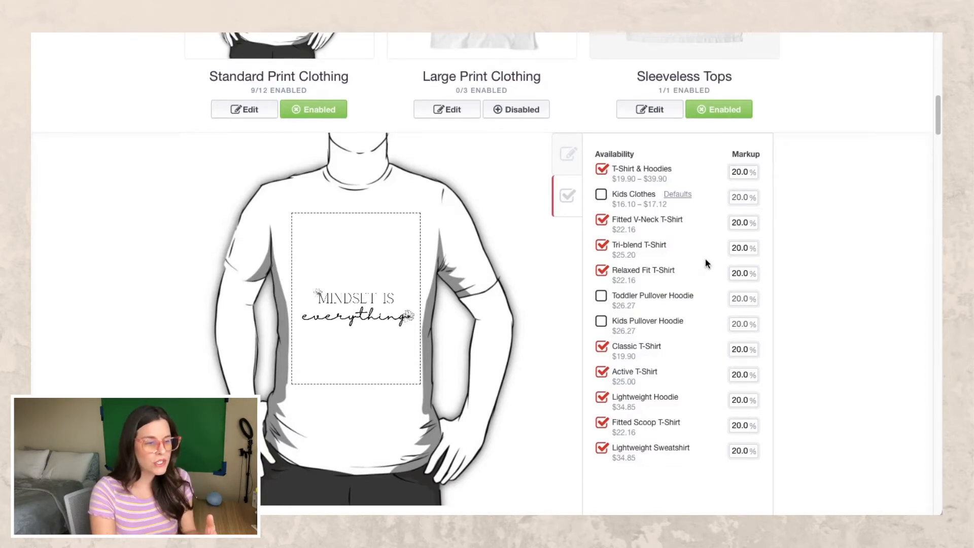
{"action": "scroll", "coordinate": [706, 259], "scroll_direction": "down", "scroll_amount": 2}
{"action": "scroll", "coordinate": [705, 260], "scroll_direction": "up", "scroll_amount": 1}
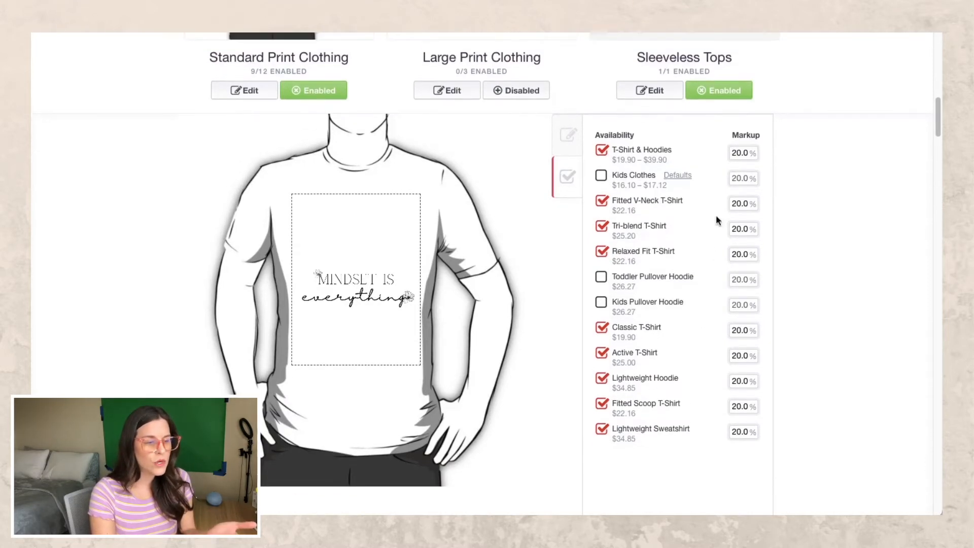
Step: Try toggling availability of the Relaxed Fit T-Shirt, Toddler Pullover Hoodie, Kids Pullover Hoodie and Classic T-Shirt, restoring each one
{"action": "left_click", "coordinate": [602, 252]}
{"action": "left_click", "coordinate": [602, 277]}
{"action": "left_click", "coordinate": [602, 278]}
{"action": "left_click", "coordinate": [602, 303]}
{"action": "left_click", "coordinate": [602, 303]}
{"action": "left_click", "coordinate": [603, 331]}
{"action": "left_click", "coordinate": [603, 331]}
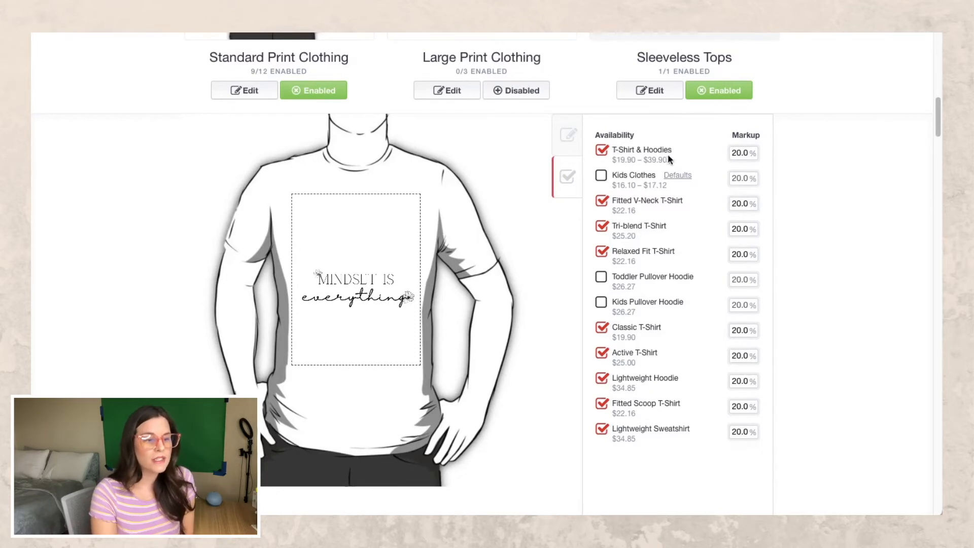
Step: Set the markup to 10% for T-Shirt & Hoodies and 15% for Tri-blend T-Shirt, and apply the changes
{"action": "double_click", "coordinate": [740, 152]}
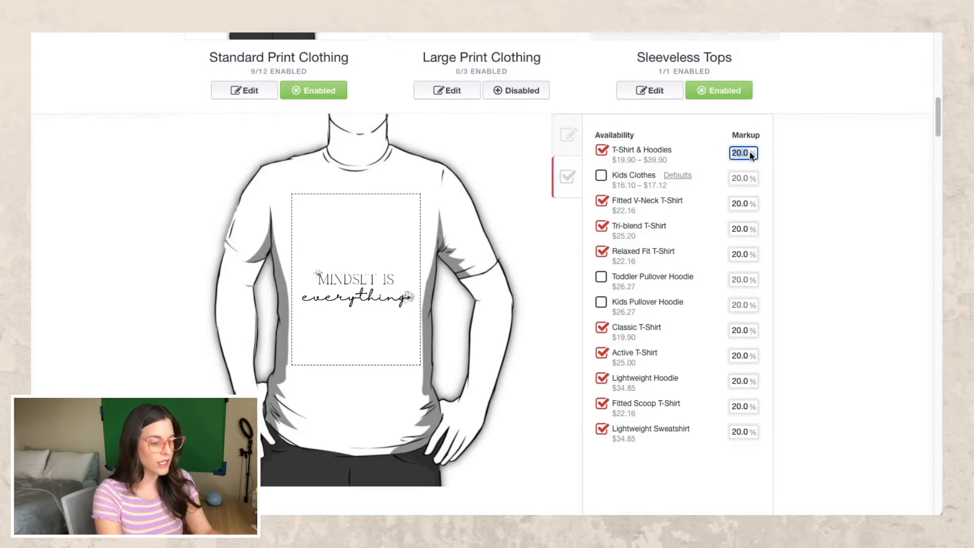
{"action": "type", "text": "10"}
{"action": "left_click", "coordinate": [722, 178]}
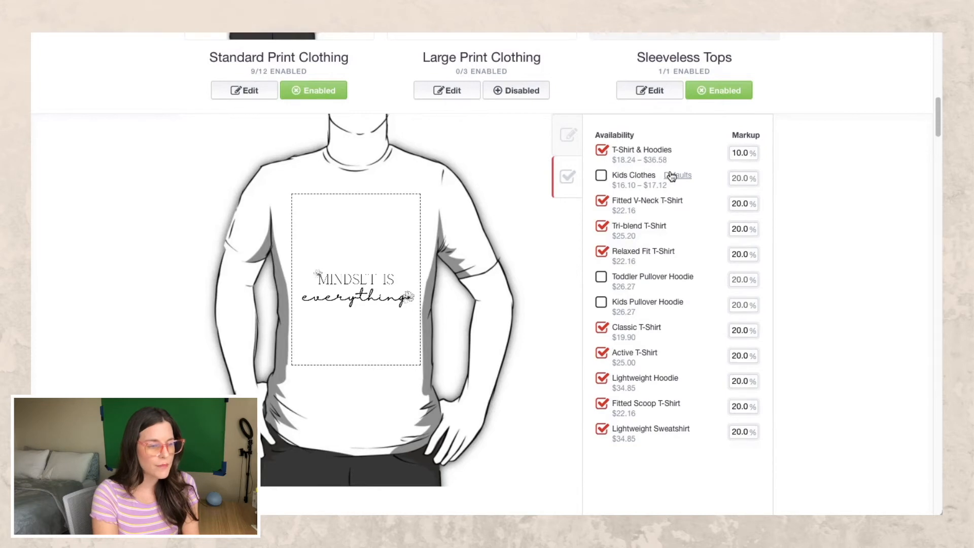
{"action": "double_click", "coordinate": [745, 229]}
{"action": "type", "text": "15"}
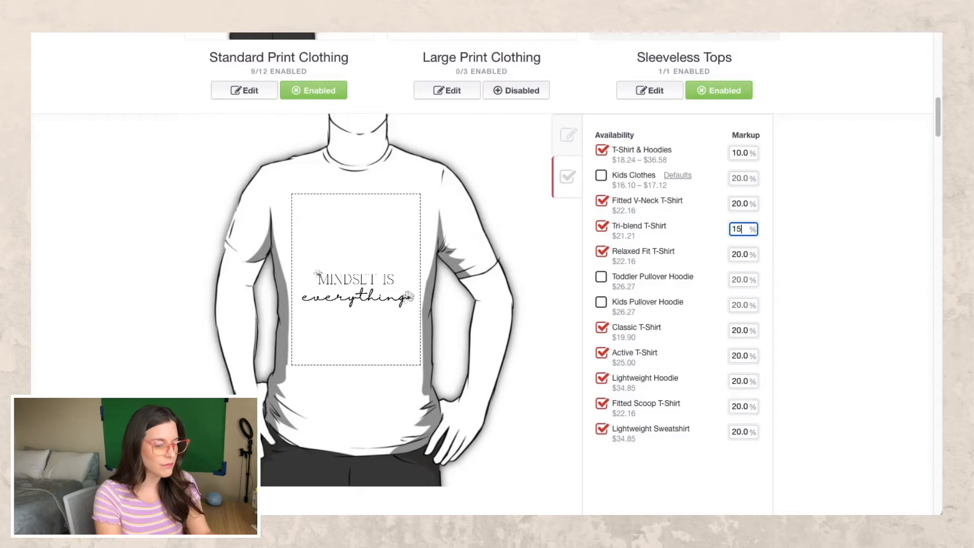
{"action": "type", "text": ".0"}
{"action": "left_click", "coordinate": [690, 221]}
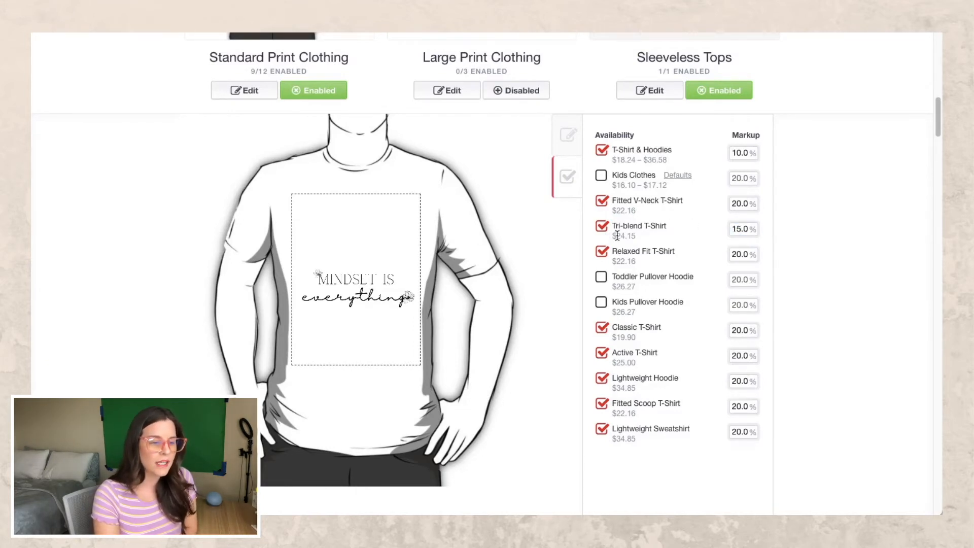
{"action": "scroll", "coordinate": [685, 456], "scroll_direction": "down", "scroll_amount": 2}
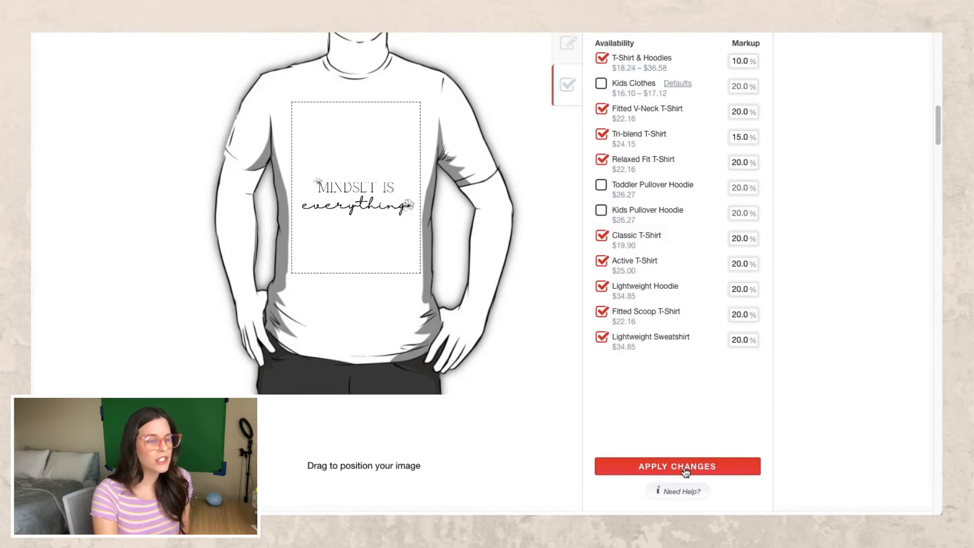
{"action": "left_click", "coordinate": [685, 466]}
Step: Disable Stickers & Magnets in the product previews
{"action": "scroll", "coordinate": [665, 312], "scroll_direction": "down", "scroll_amount": 3}
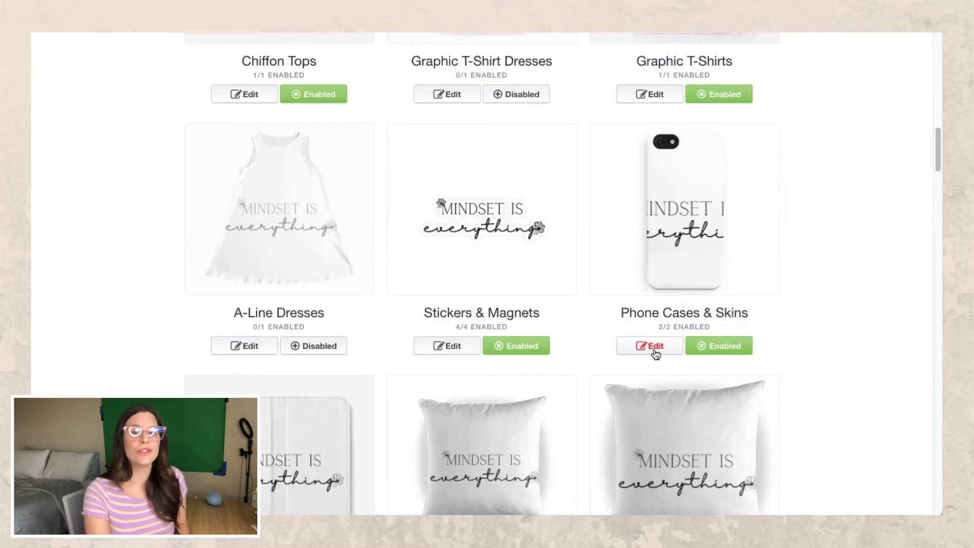
{"action": "scroll", "coordinate": [656, 355], "scroll_direction": "down", "scroll_amount": 3}
{"action": "left_click", "coordinate": [521, 200]}
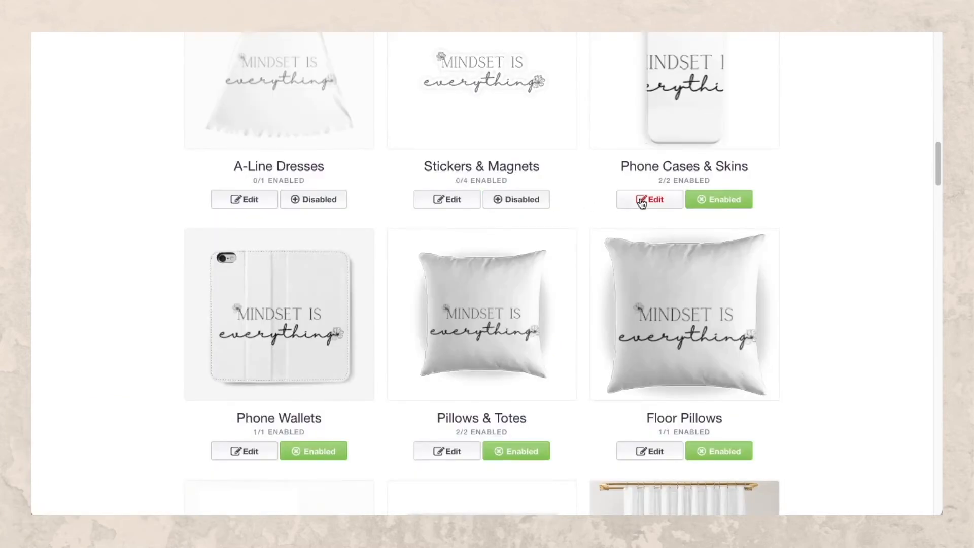
Step: Shrink the Phone Cases & Skins design, move it near the case's lower end, set the background to #fdd0d0 and apply the changes
{"action": "left_click", "coordinate": [642, 200]}
{"action": "scroll", "coordinate": [644, 333], "scroll_direction": "down", "scroll_amount": 3}
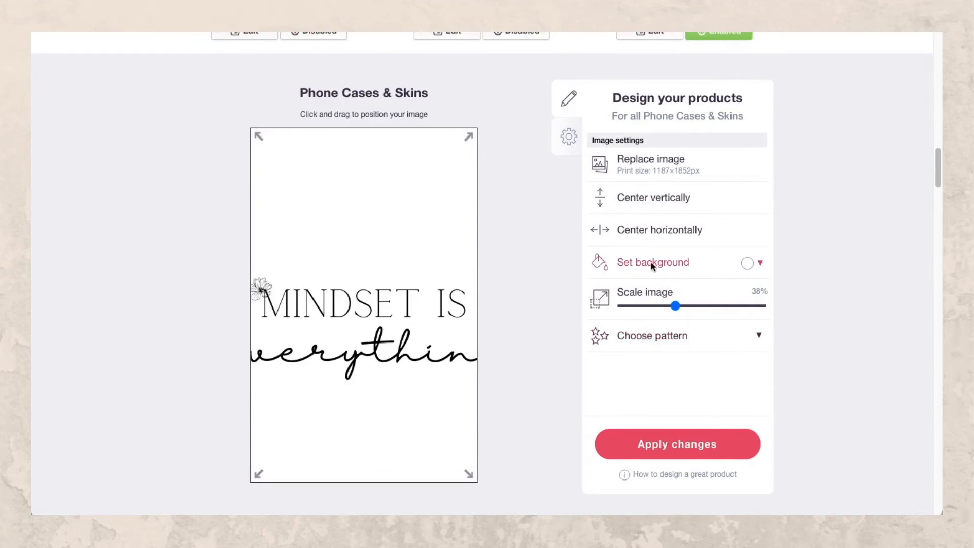
{"action": "left_click_drag", "start_coordinate": [675, 306], "coordinate": [645, 306]}
{"action": "left_click_drag", "start_coordinate": [391, 317], "coordinate": [397, 395]}
{"action": "left_click", "coordinate": [745, 263]}
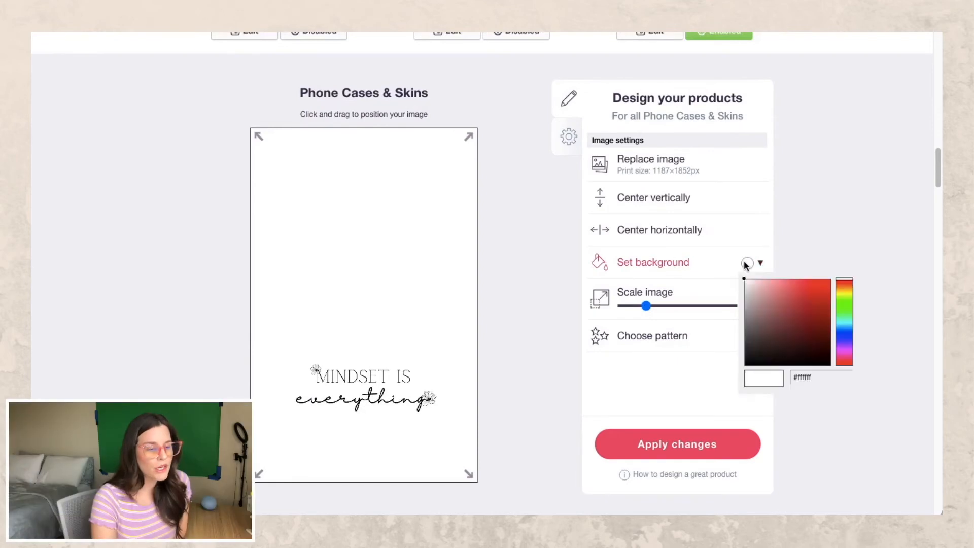
{"action": "left_click", "coordinate": [760, 280]}
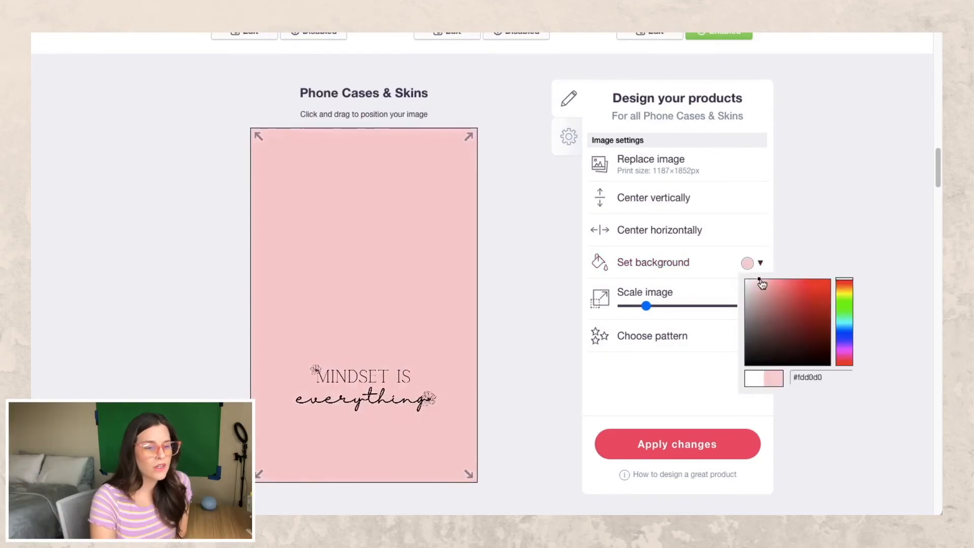
{"action": "left_click", "coordinate": [674, 444]}
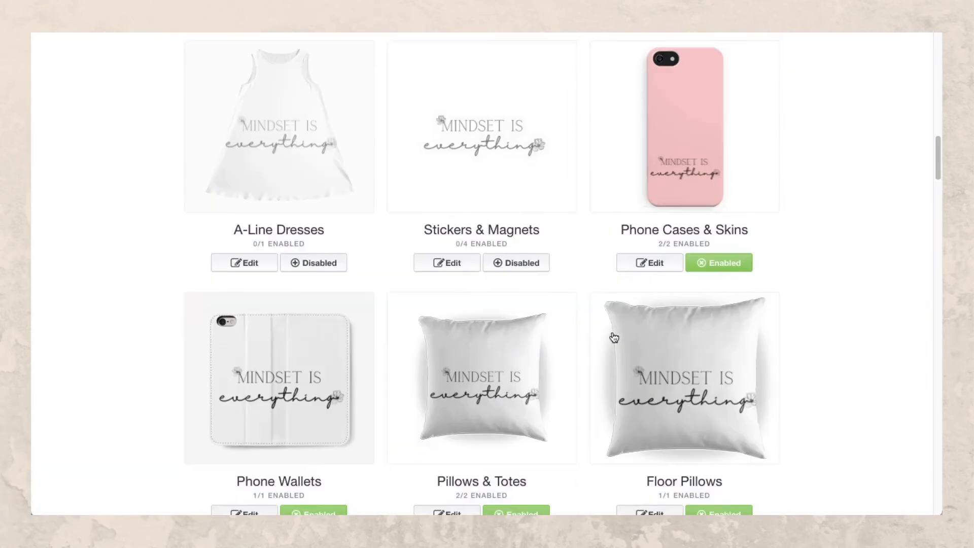
Step: Scale the Pillows & Totes design to 37% and pick a different hue for its background colour
{"action": "scroll", "coordinate": [614, 338], "scroll_direction": "down", "scroll_amount": 3}
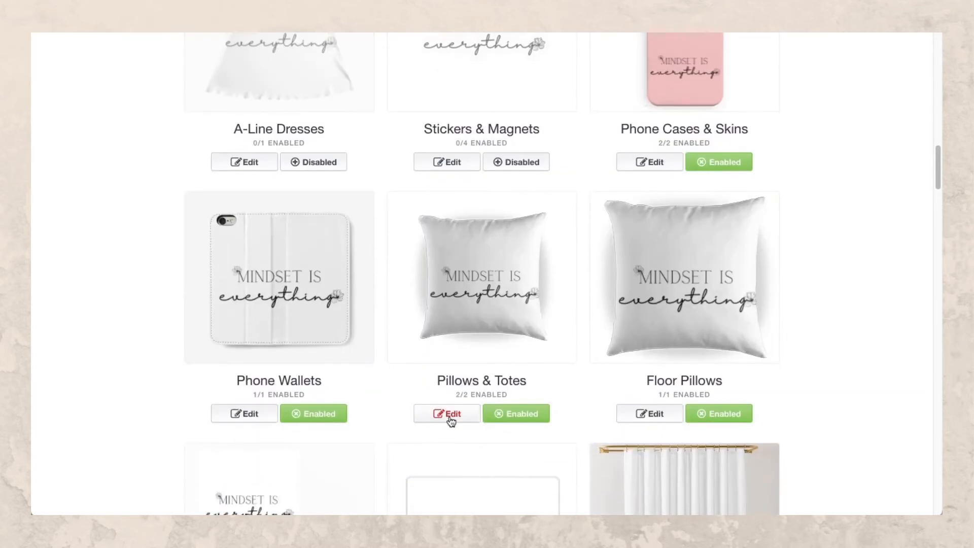
{"action": "left_click", "coordinate": [449, 435]}
{"action": "scroll", "coordinate": [544, 405], "scroll_direction": "up", "scroll_amount": 2}
{"action": "left_click_drag", "start_coordinate": [683, 478], "coordinate": [673, 478]}
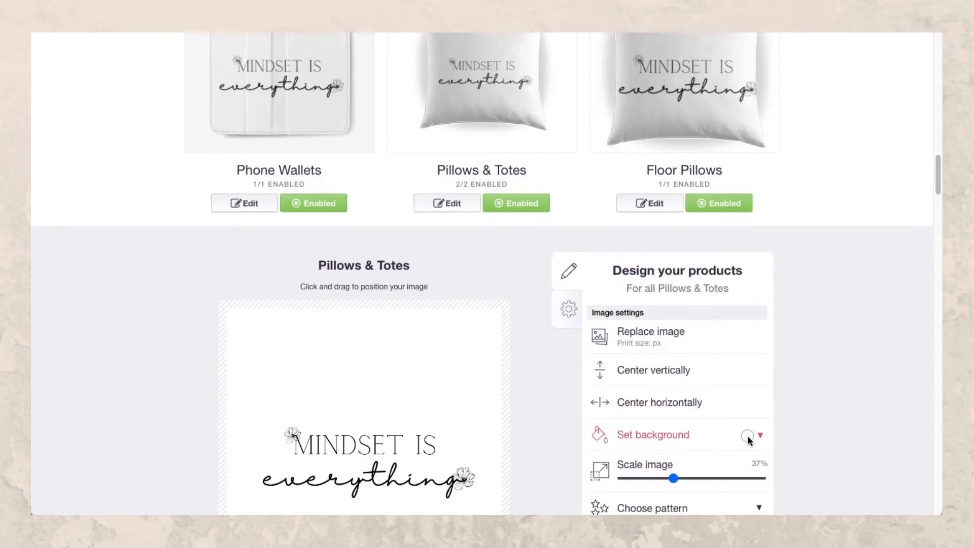
{"action": "left_click", "coordinate": [747, 435]}
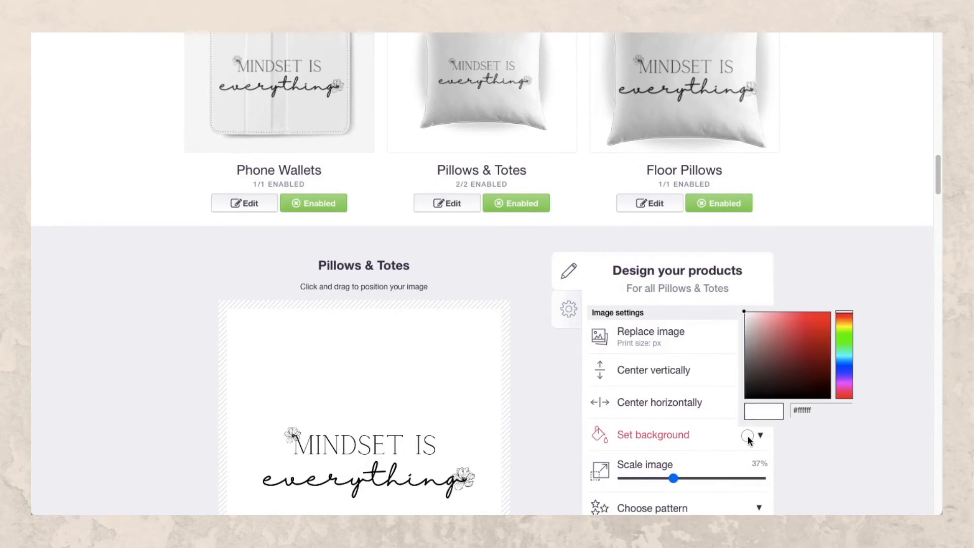
{"action": "left_click", "coordinate": [842, 321]}
Step: Adjust the background colour of the product being edited below the Mugs, Travel Mugs and Mini Skirts row
{"action": "scroll", "coordinate": [601, 482], "scroll_direction": "down", "scroll_amount": 3}
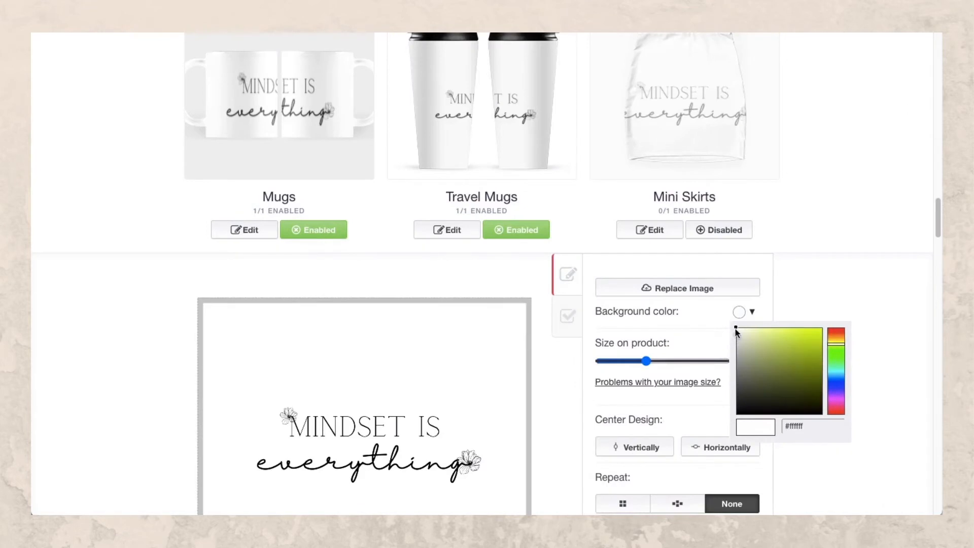
{"action": "left_click_drag", "start_coordinate": [736, 332], "coordinate": [744, 333]}
{"action": "left_click_drag", "start_coordinate": [846, 350], "coordinate": [846, 362]}
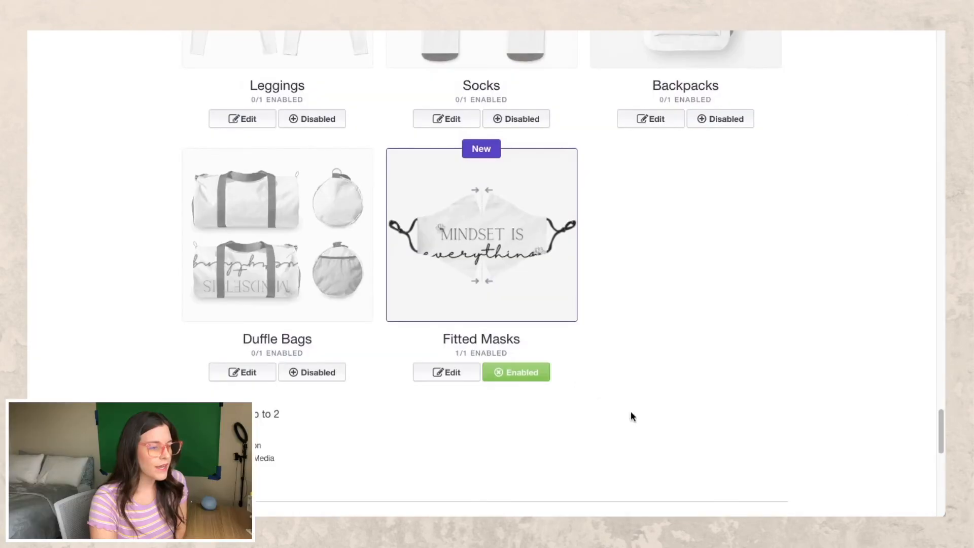
Step: Disable Fitted Masks and title the new work "Mindset is Everything"
{"action": "left_click", "coordinate": [510, 372]}
{"action": "scroll", "coordinate": [672, 393], "scroll_direction": "up", "scroll_amount": 20}
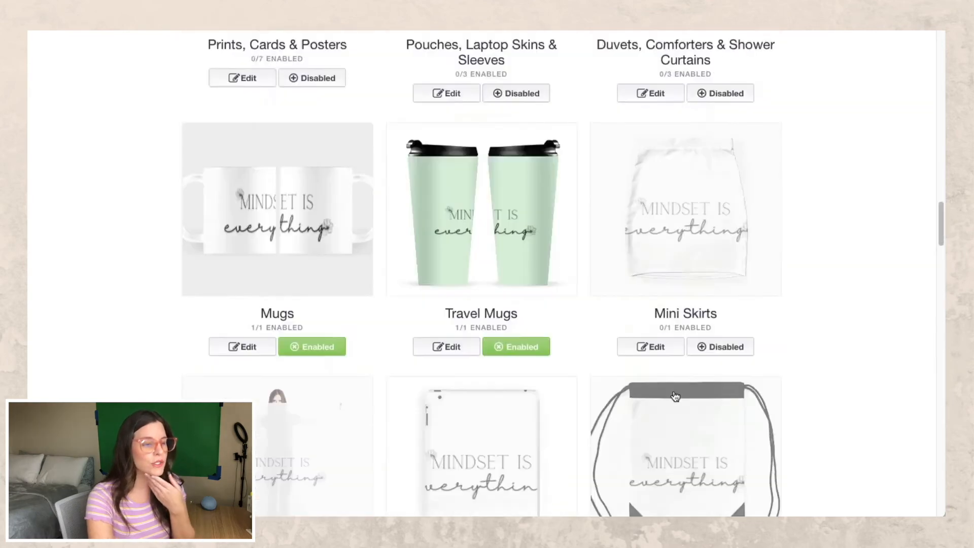
{"action": "scroll", "coordinate": [675, 397], "scroll_direction": "up", "scroll_amount": 20}
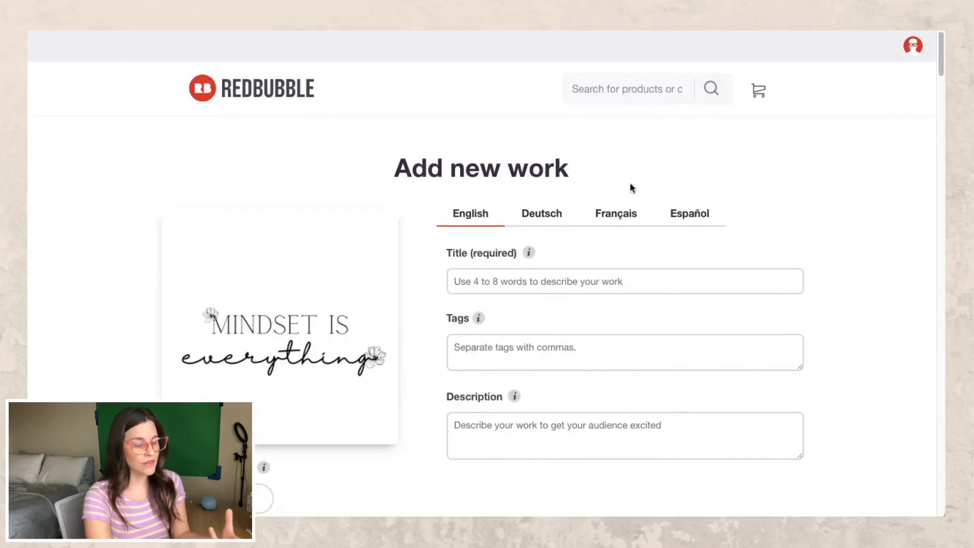
{"action": "left_click", "coordinate": [526, 282]}
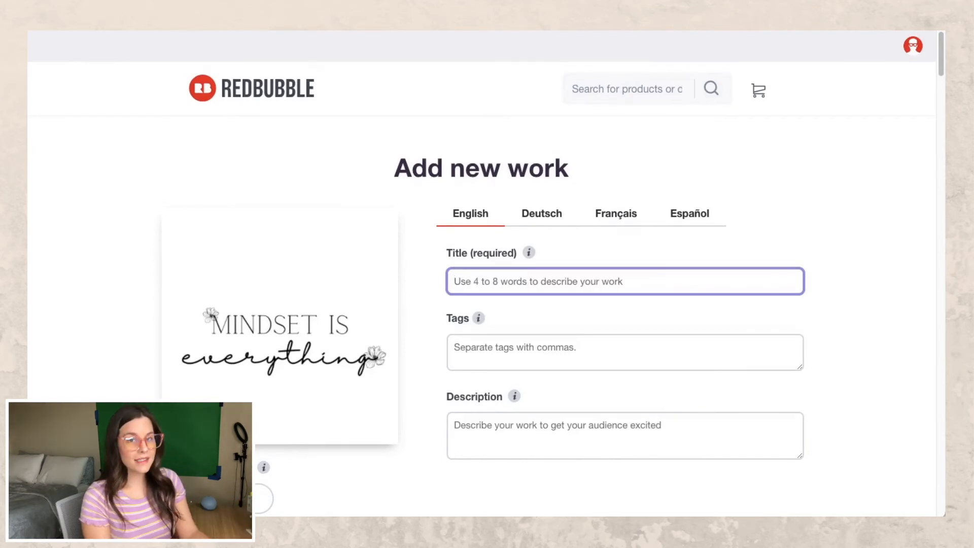
{"action": "type", "text": "Mindset"}
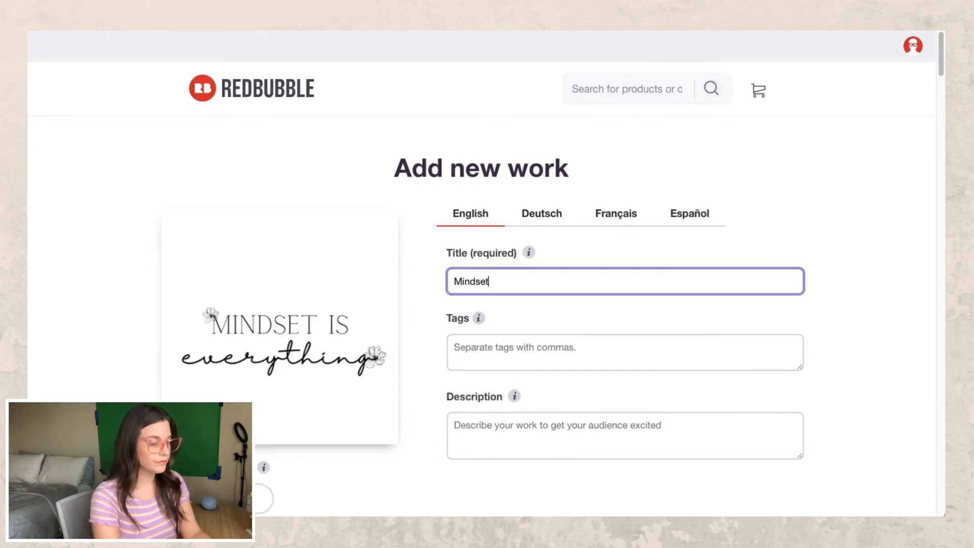
{"action": "type", "text": " is Everything"}
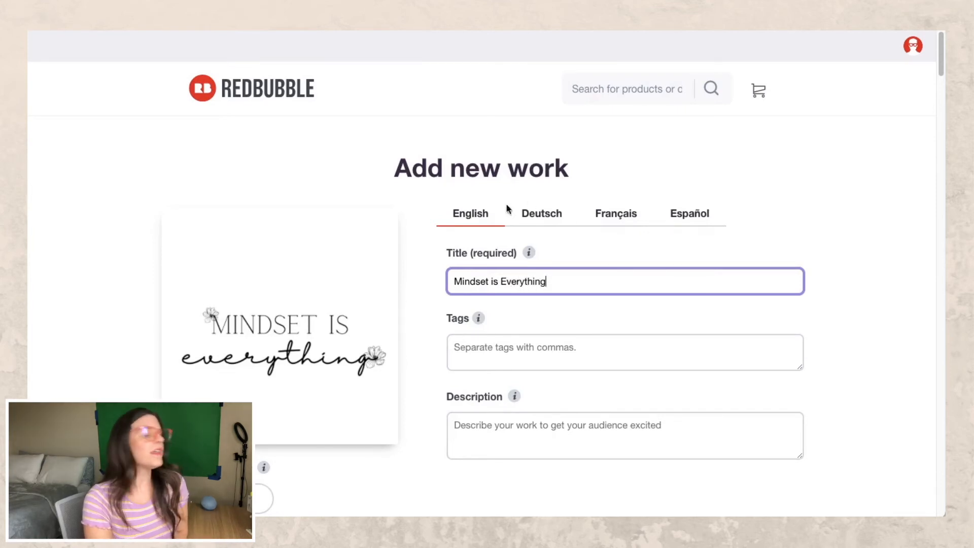
{"action": "left_click", "coordinate": [594, 315]}
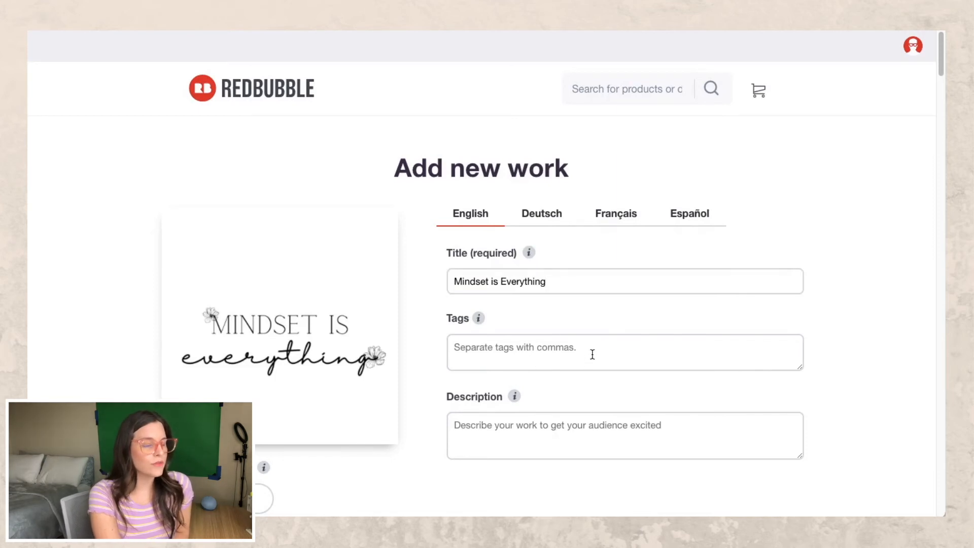
Step: Tag the work with quote, quote journal, journals, trendy journals, spiral notebooks, iphone cases, trendy, summer and newest designs
{"action": "left_click", "coordinate": [498, 347]}
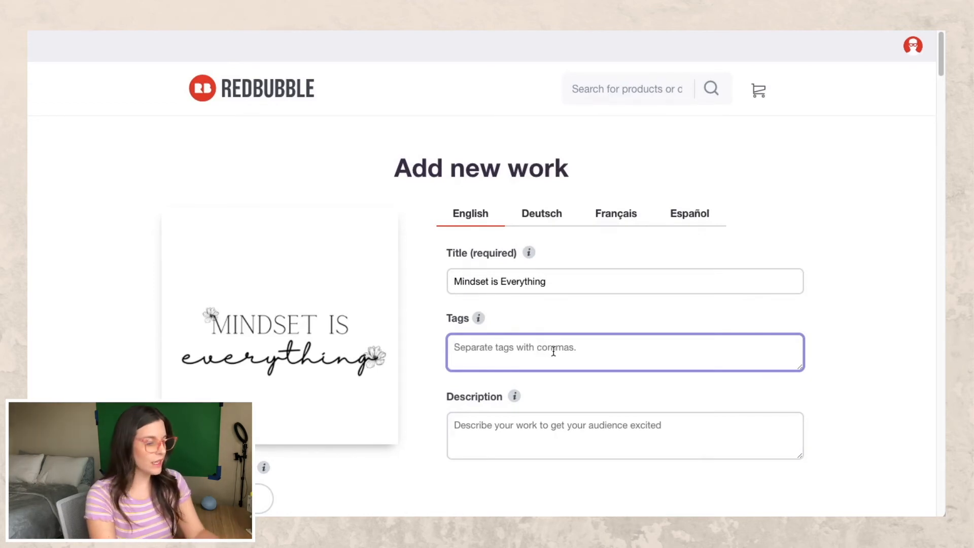
{"action": "type", "text": "quote,"}
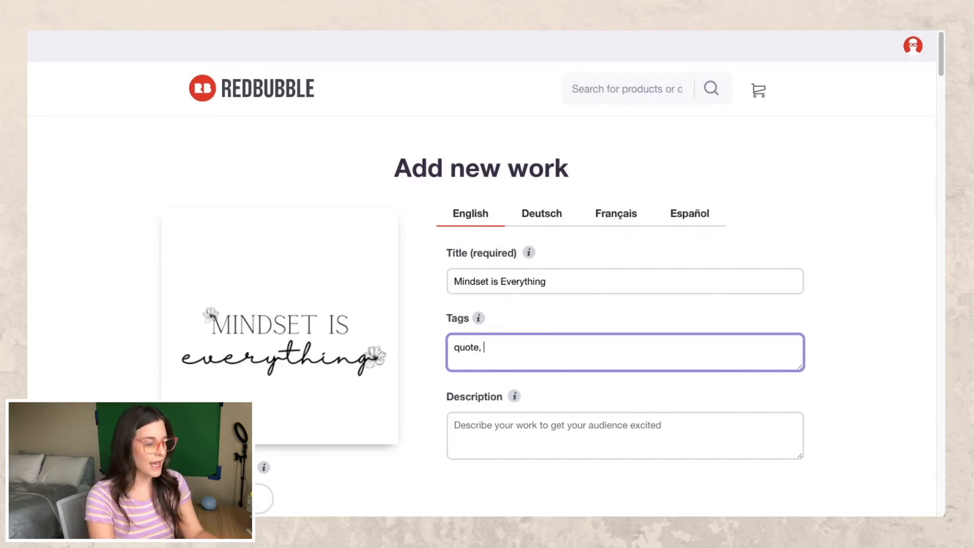
{"action": "type", "text": "quote journal,"}
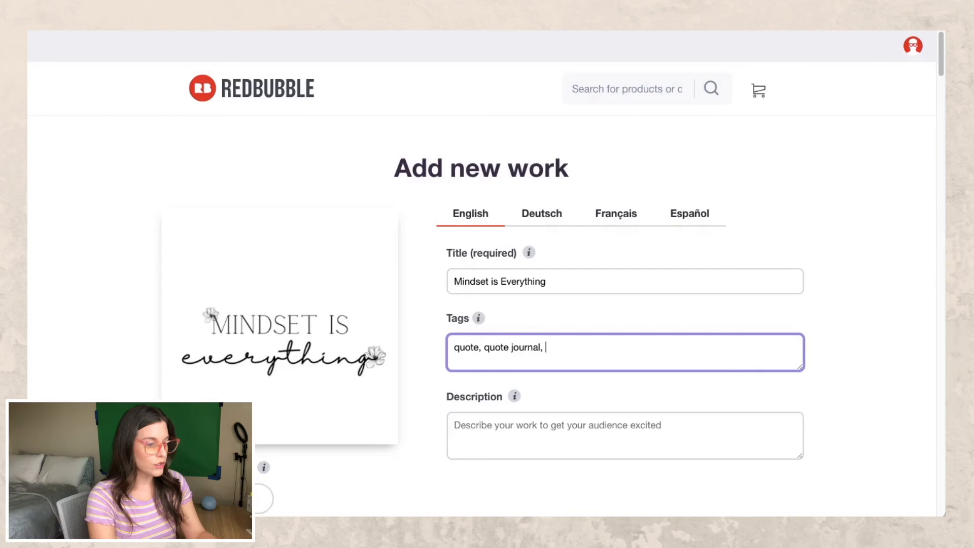
{"action": "type", "text": " journals,"}
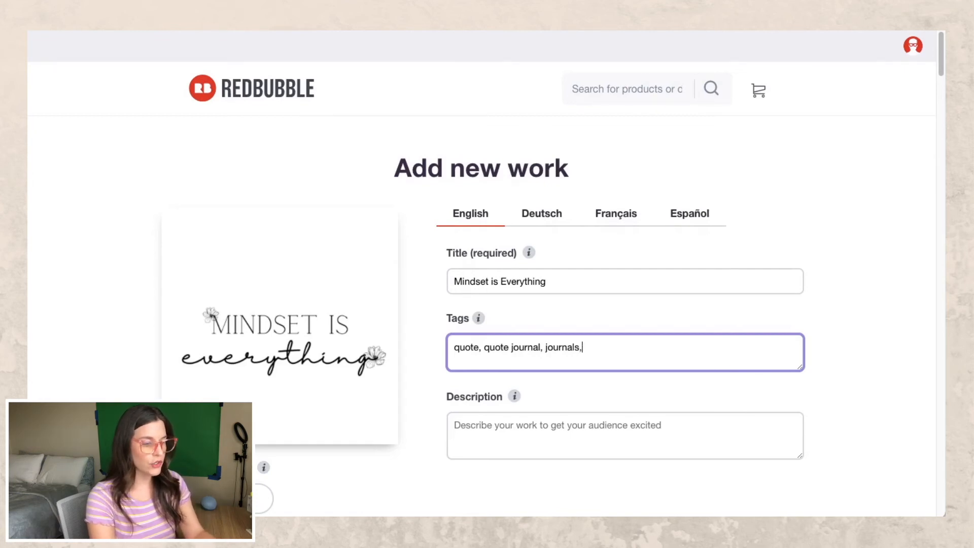
{"action": "type", "text": " tre"}
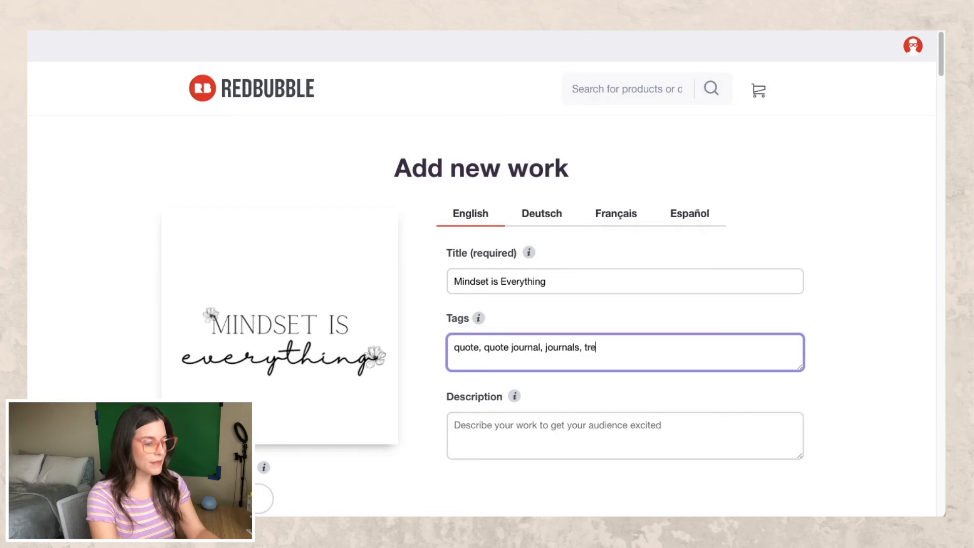
{"action": "type", "text": "ndy journals"}
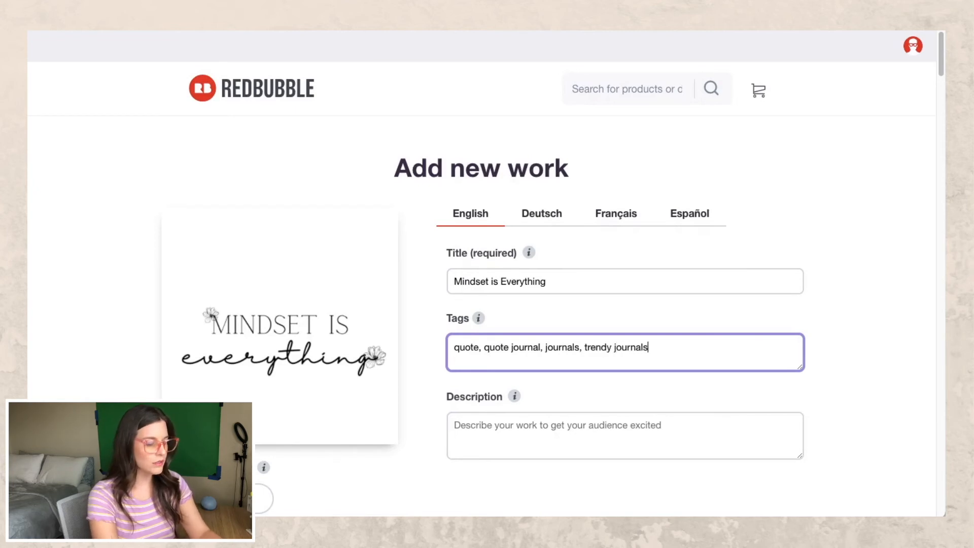
{"action": "type", "text": ", spiral notebooks, iphone cases, trendy, summer, newest designs,"}
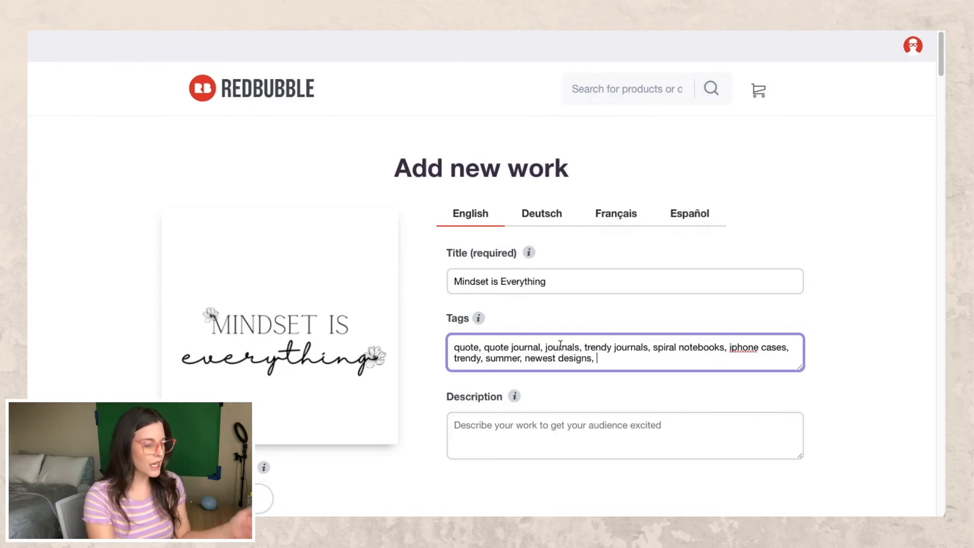
Step: Enter the description "Mindset is Everything by" followed by the artist's full name
{"action": "left_click", "coordinate": [504, 439]}
{"action": "type", "text": "Mindset is"}
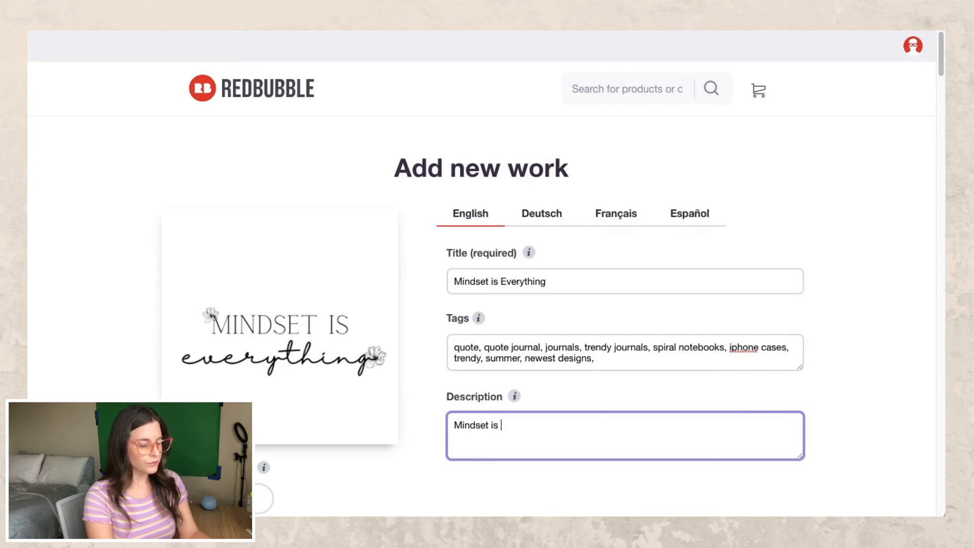
{"action": "type", "text": " Everything"}
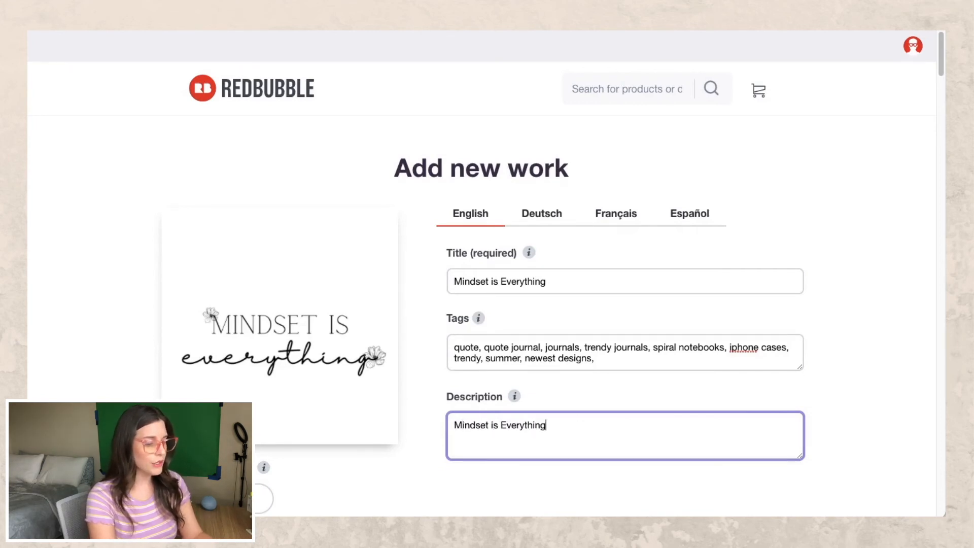
{"action": "type", "text": " by Andrea Aguilera"}
Step: Mark the work as not mature content and save it with the right-to-sell declaration accepted
{"action": "scroll", "coordinate": [658, 407], "scroll_direction": "down", "scroll_amount": 5}
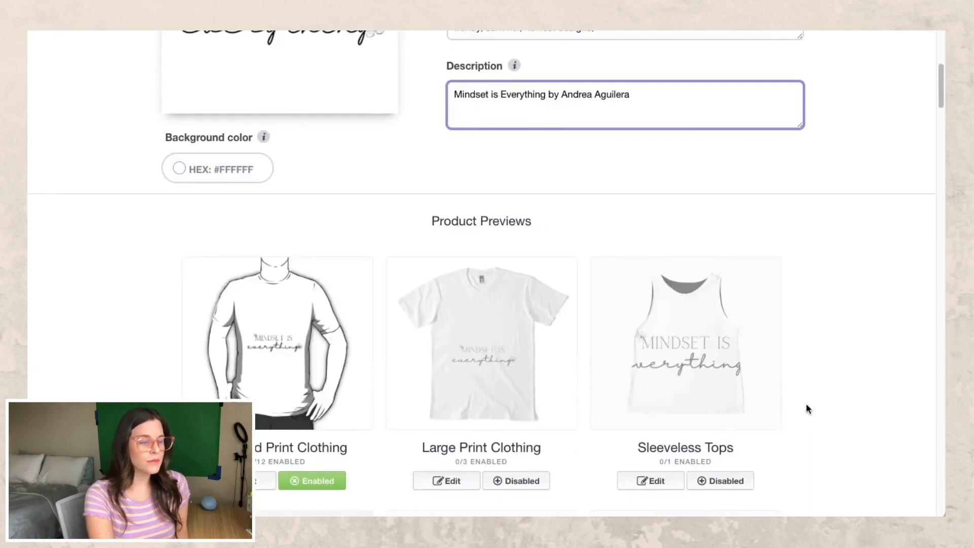
{"action": "scroll", "coordinate": [813, 400], "scroll_direction": "down", "scroll_amount": 8}
{"action": "scroll", "coordinate": [815, 400], "scroll_direction": "down", "scroll_amount": 20}
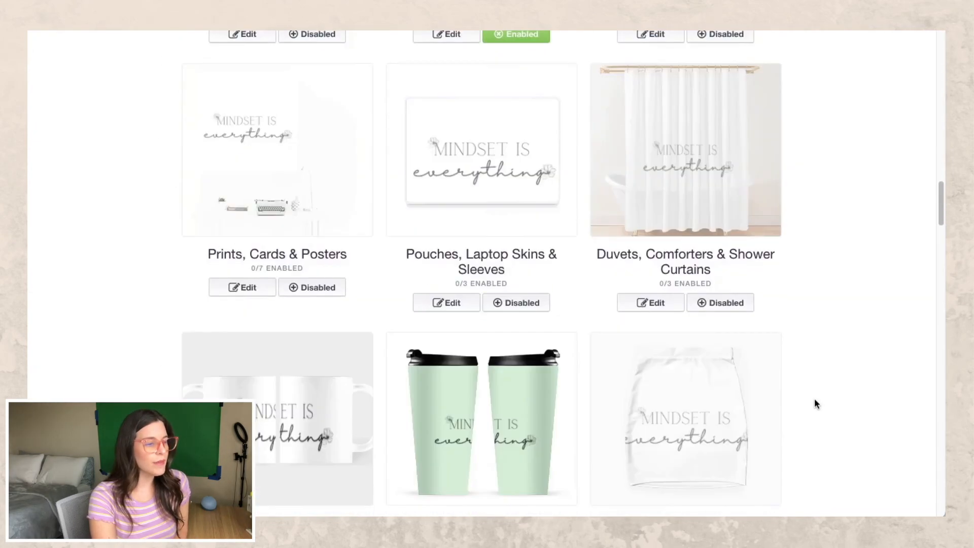
{"action": "scroll", "coordinate": [815, 400], "scroll_direction": "down", "scroll_amount": 20}
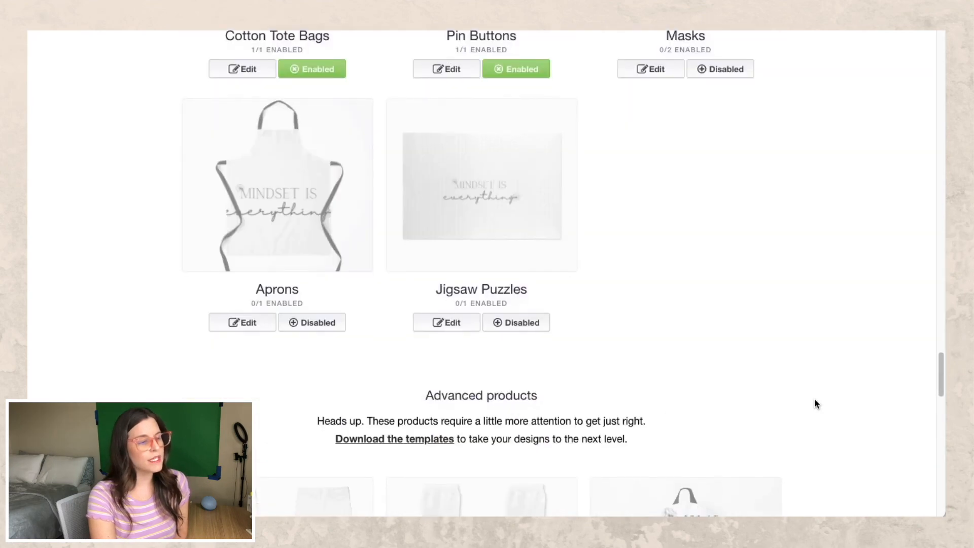
{"action": "scroll", "coordinate": [814, 397], "scroll_direction": "down", "scroll_amount": 5}
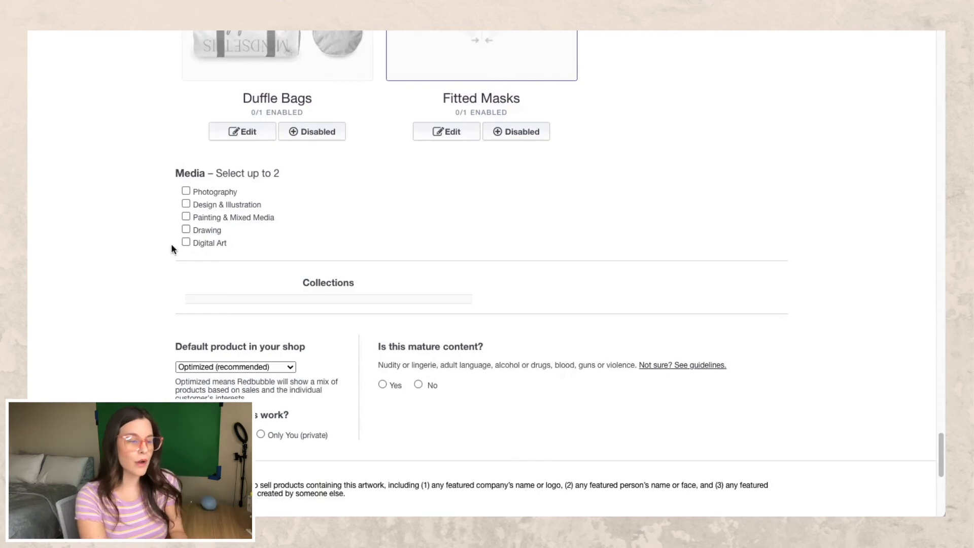
{"action": "scroll", "coordinate": [344, 201], "scroll_direction": "down", "scroll_amount": 3}
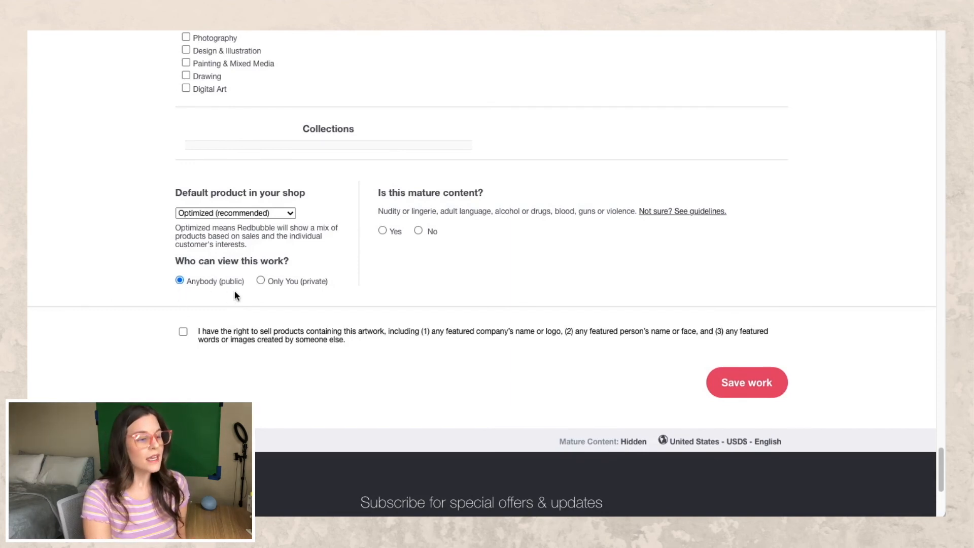
{"action": "left_click", "coordinate": [419, 231]}
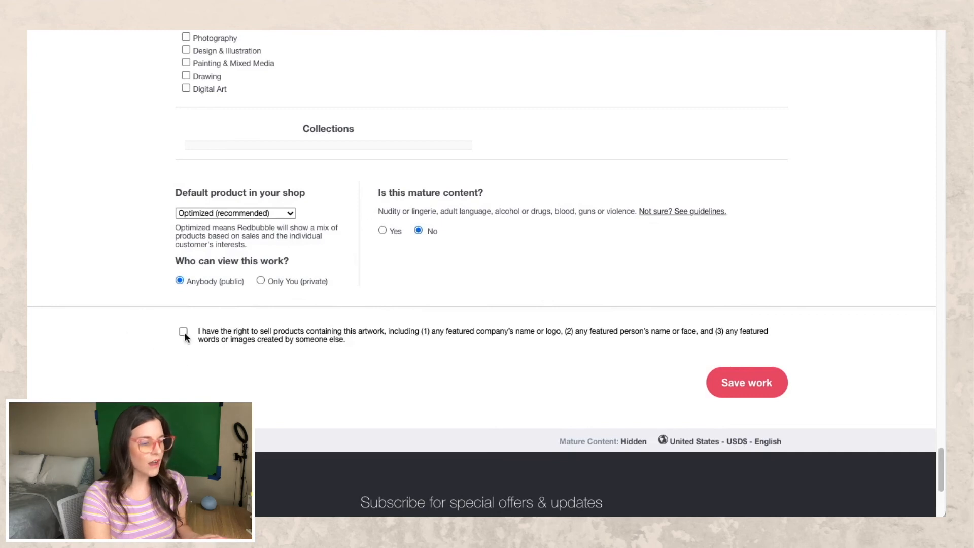
{"action": "left_click", "coordinate": [759, 381]}
Step: Look through the saved work's product images, from the T-shirts and hoodies to the phone cases, totes, mugs and notebooks
{"action": "scroll", "coordinate": [921, 406], "scroll_direction": "down", "scroll_amount": 3}
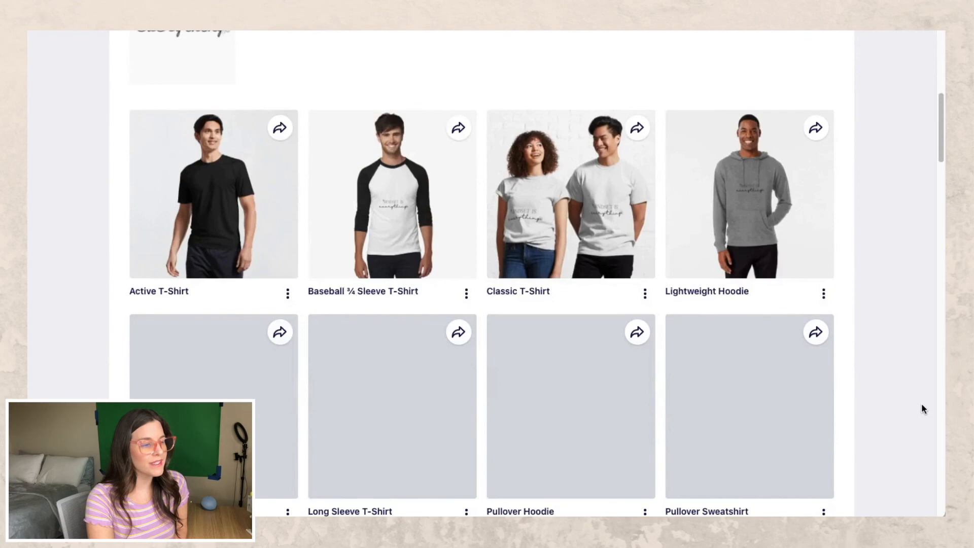
{"action": "scroll", "coordinate": [895, 424], "scroll_direction": "down", "scroll_amount": 5}
{"action": "scroll", "coordinate": [893, 426], "scroll_direction": "down", "scroll_amount": 6}
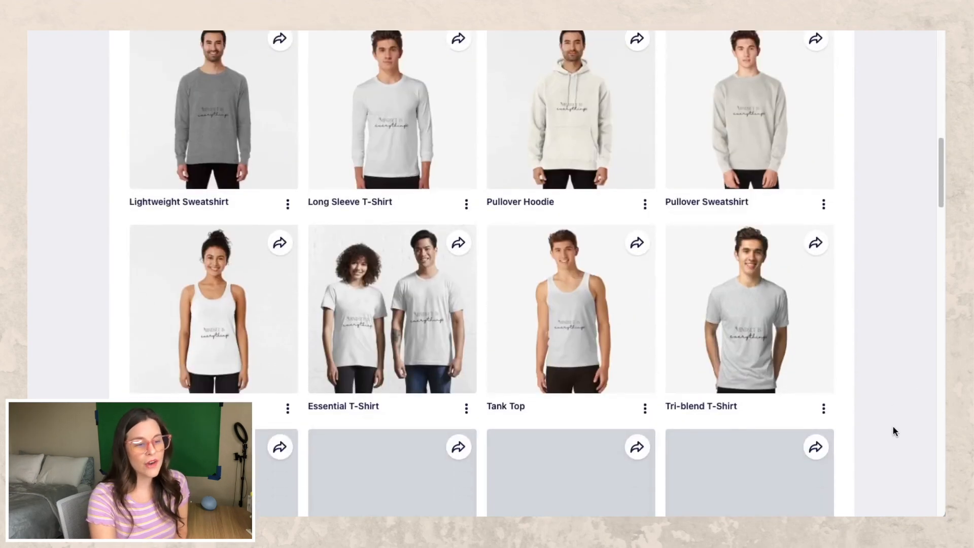
{"action": "scroll", "coordinate": [893, 431], "scroll_direction": "down", "scroll_amount": 2}
{"action": "scroll", "coordinate": [893, 431], "scroll_direction": "up", "scroll_amount": 1}
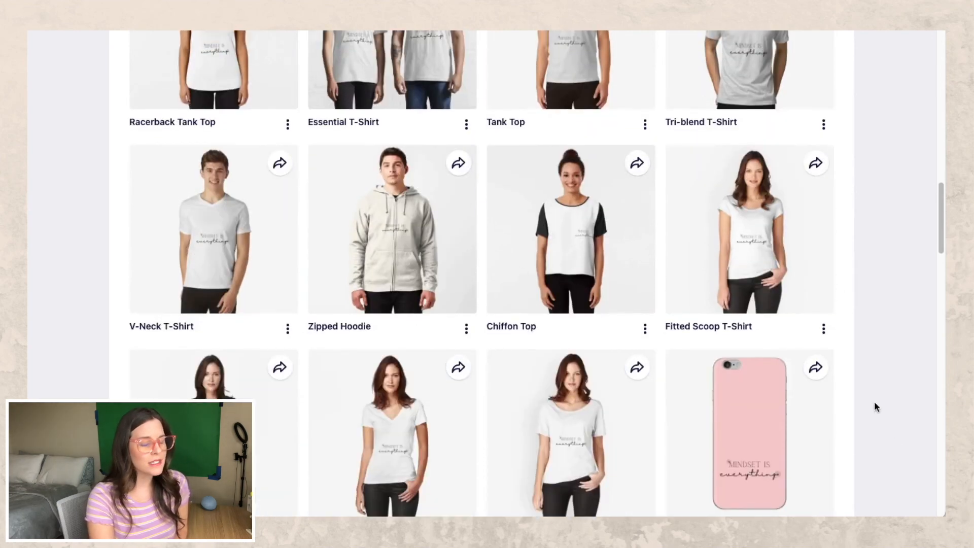
{"action": "scroll", "coordinate": [868, 399], "scroll_direction": "down", "scroll_amount": 15}
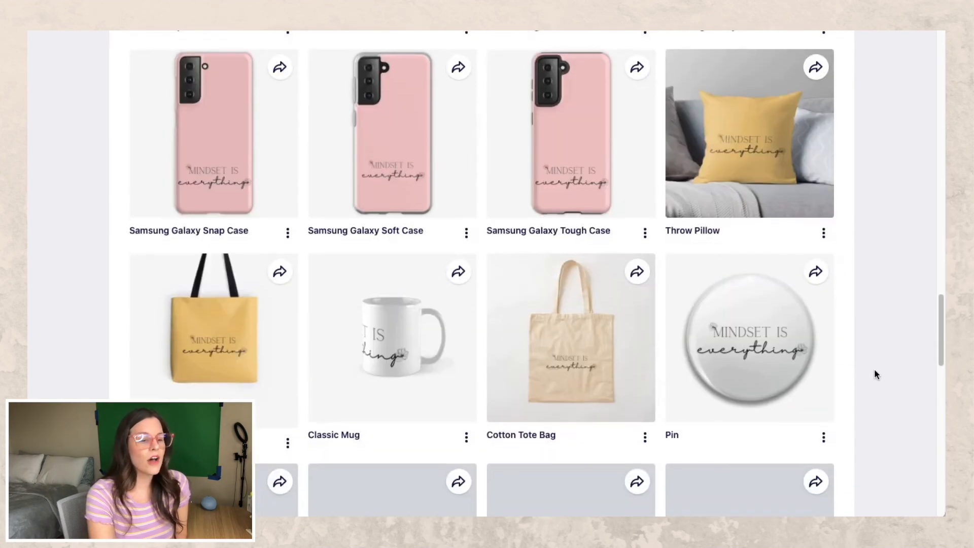
{"action": "scroll", "coordinate": [875, 374], "scroll_direction": "down", "scroll_amount": 1}
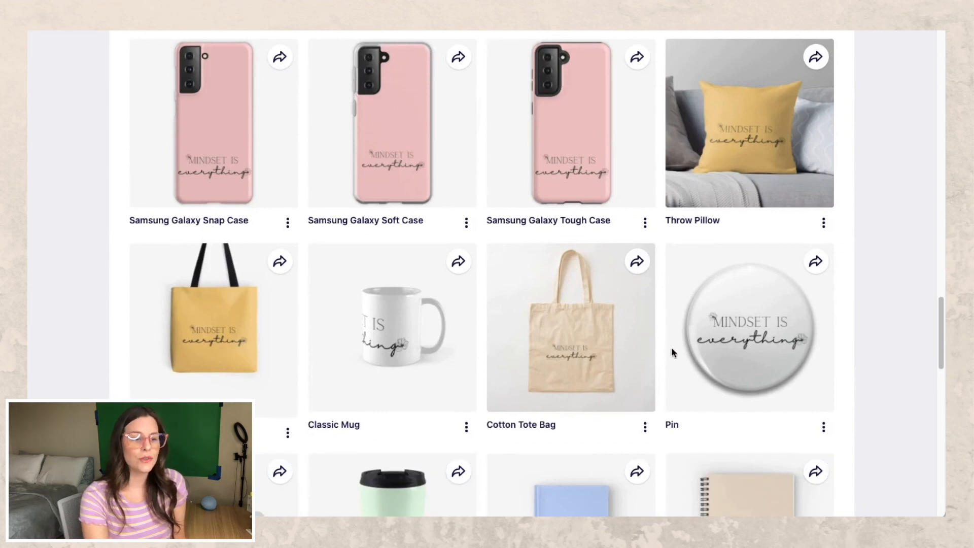
{"action": "scroll", "coordinate": [886, 349], "scroll_direction": "down", "scroll_amount": 4}
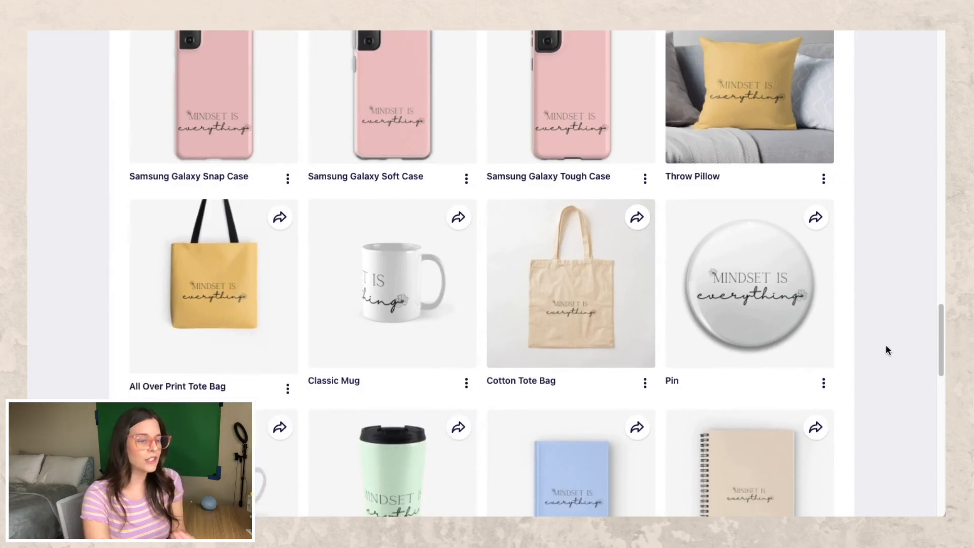